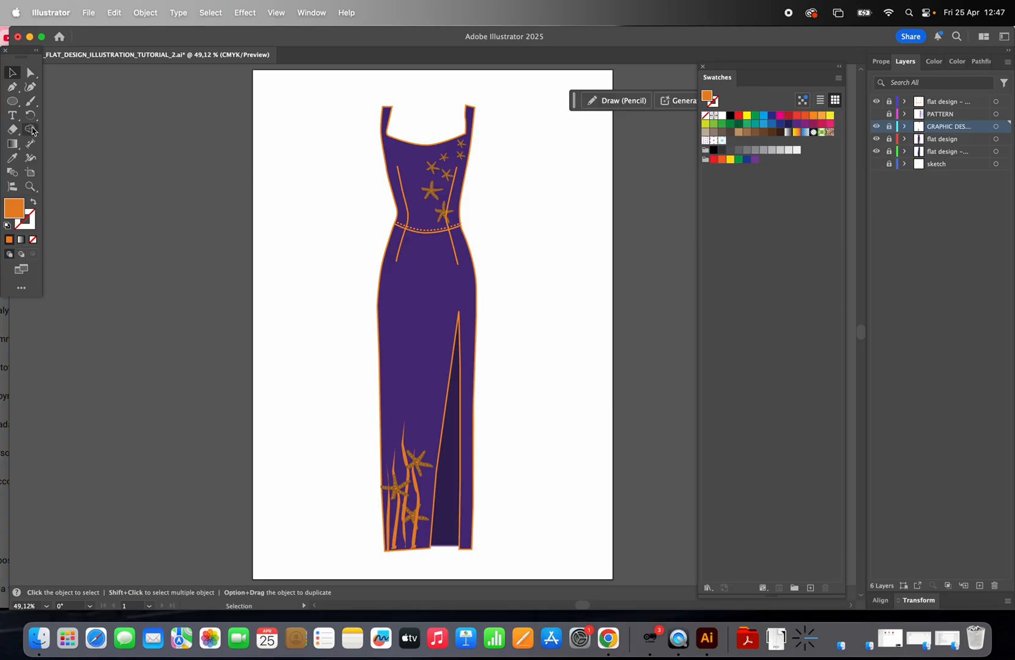
# Step: Add a text frame beside the dress reading Clipping Mask and fix its typo
pyautogui.click(12, 115)
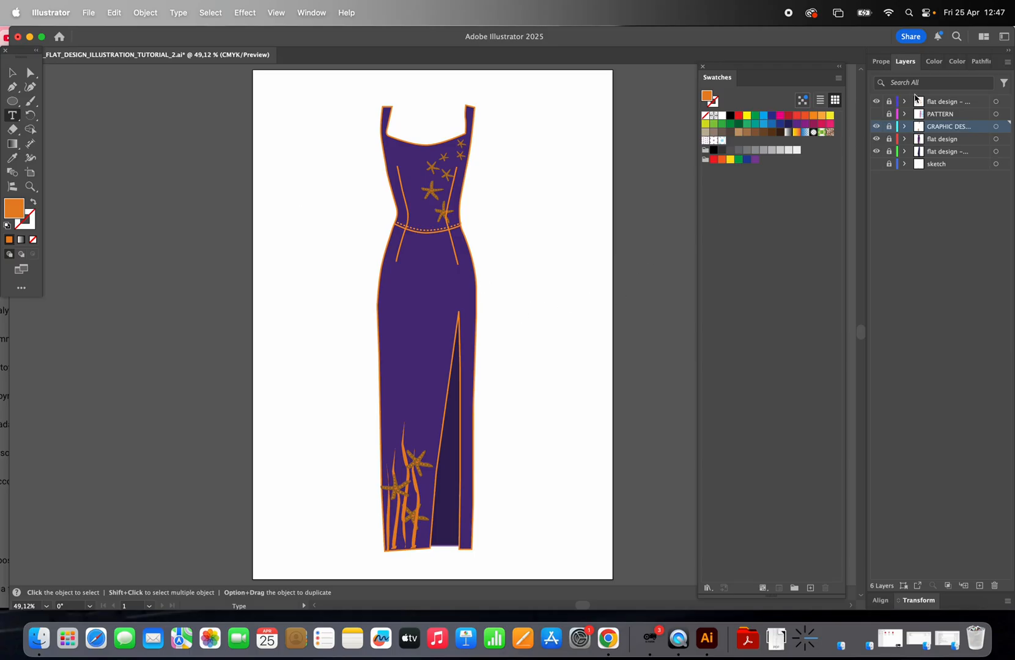
pyautogui.click(889, 126)
pyautogui.moveTo(506, 249); pyautogui.dragTo(655, 323)
pyautogui.press('BackSpace')
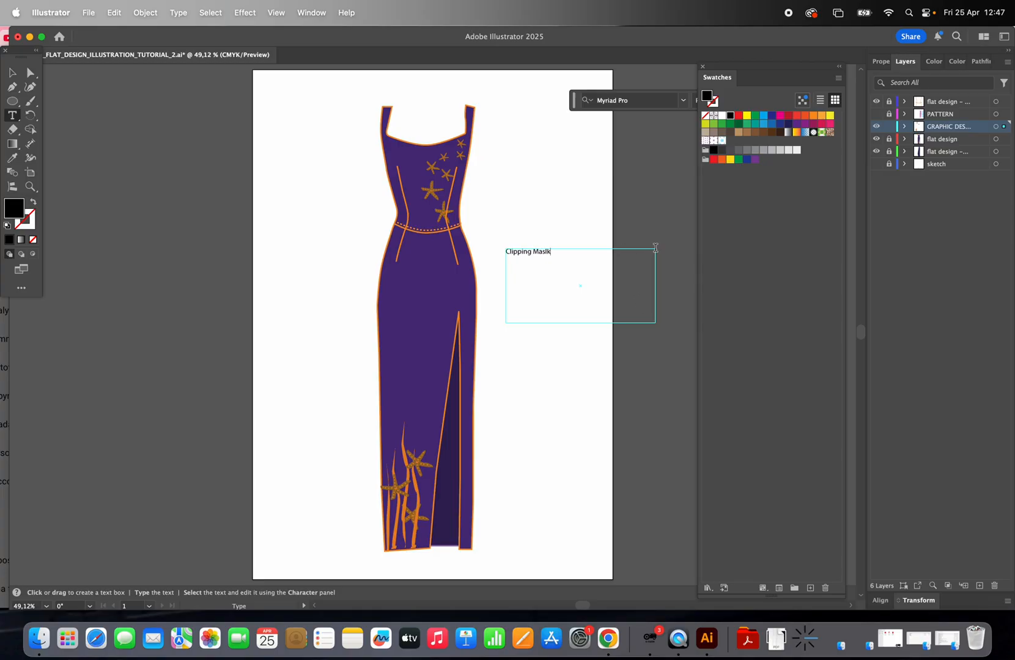
pyautogui.click(30, 187)
pyautogui.click(541, 282)
pyautogui.click(415, 300)
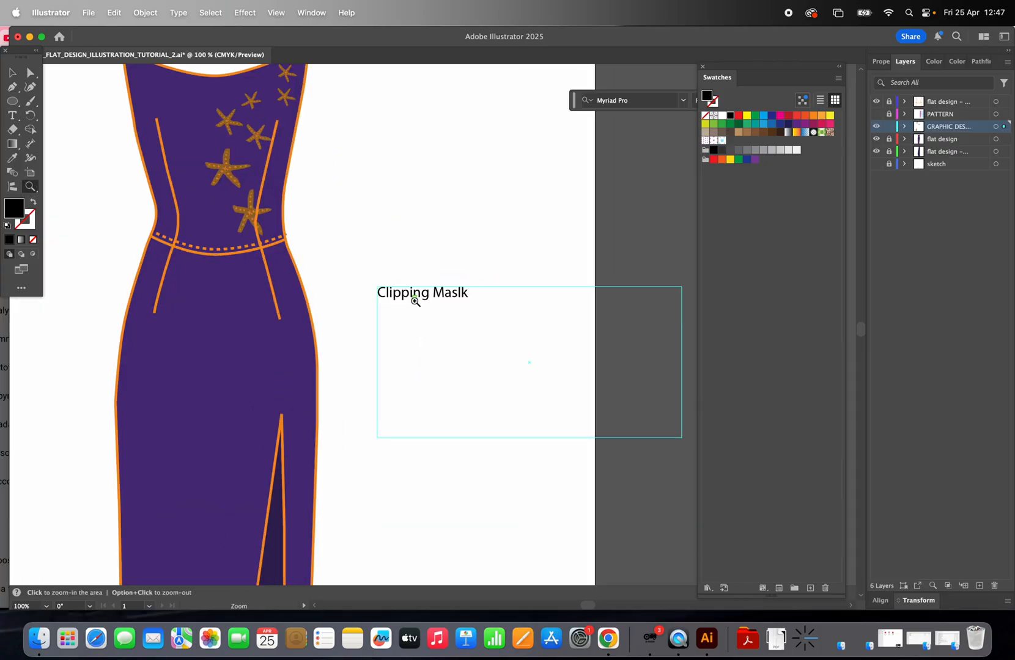
pyautogui.press('t')
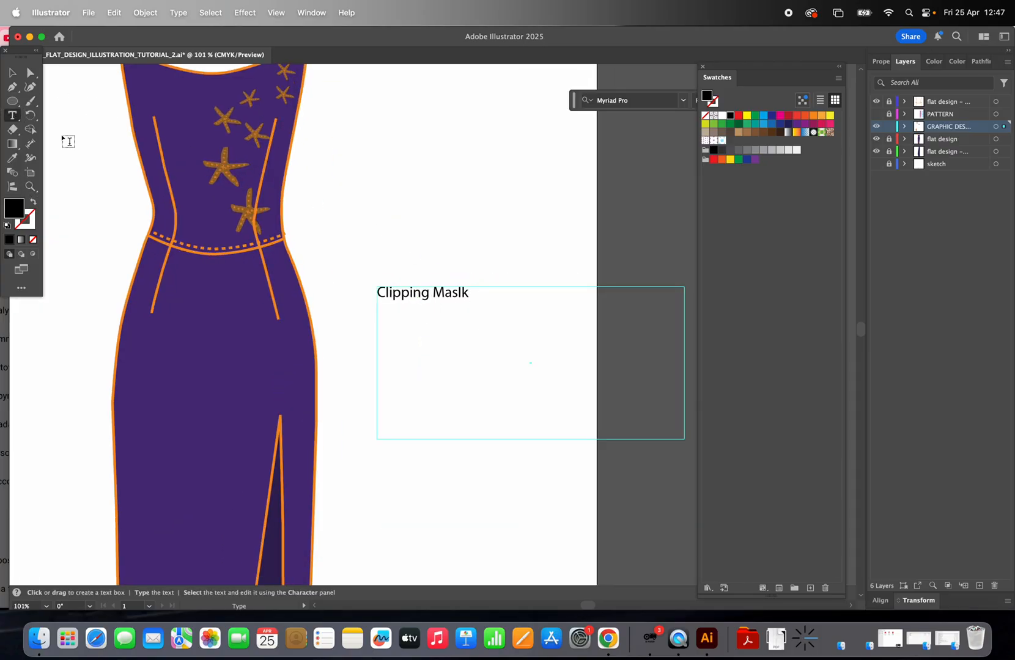
pyautogui.click(460, 292)
pyautogui.press('BackSpace')
# Step: Delete the text frame
pyautogui.click(10, 71)
pyautogui.click(470, 335)
pyautogui.click(442, 294)
pyautogui.press('BackSpace')
# Step: Duplicate the large starfish on the bodice and place the copy over the right princess seam
pyautogui.press('z')
pyautogui.keyDown('alt'); pyautogui.click(364, 329); pyautogui.keyUp('alt')
pyautogui.keyDown('alt'); pyautogui.click(361, 328); pyautogui.keyUp('alt')
pyautogui.keyDown('alt'); pyautogui.click(352, 329); pyautogui.keyUp('alt')
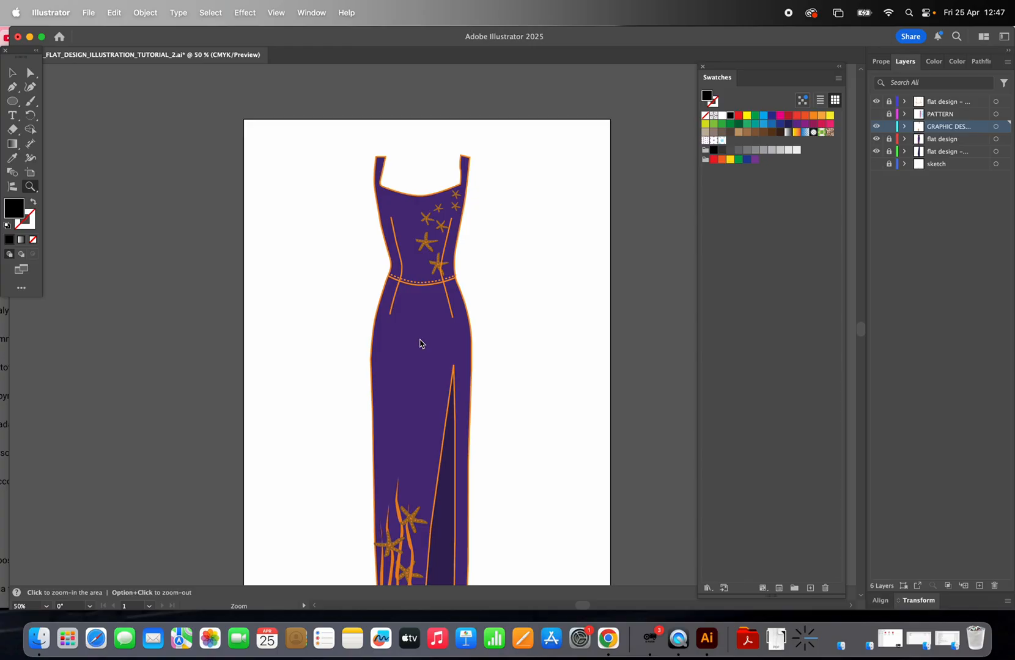
pyautogui.scroll(-3, 419, 343)
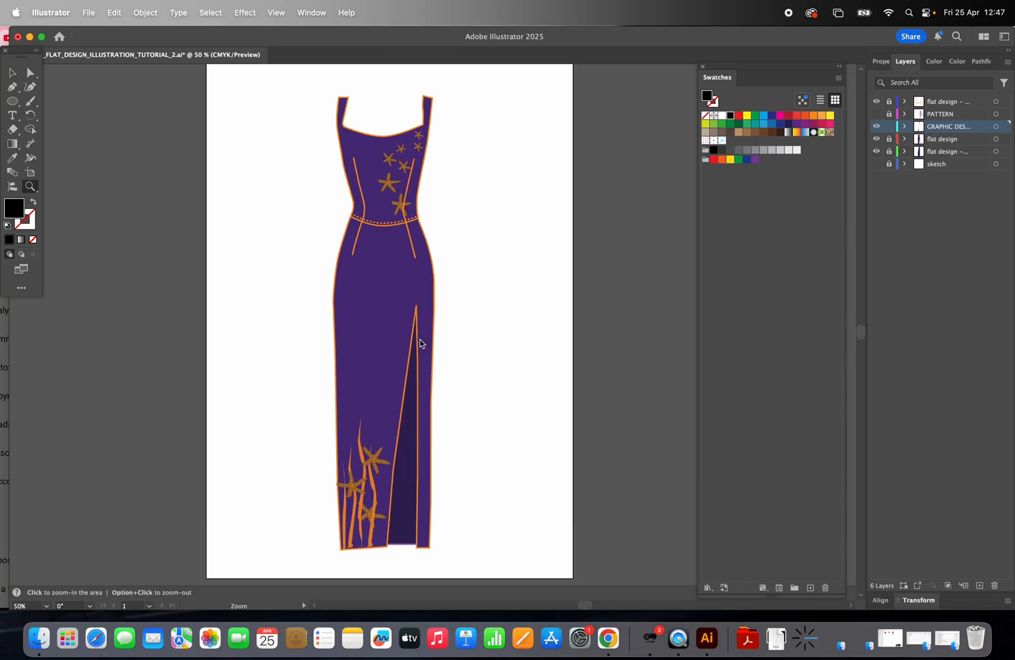
pyautogui.click(11, 74)
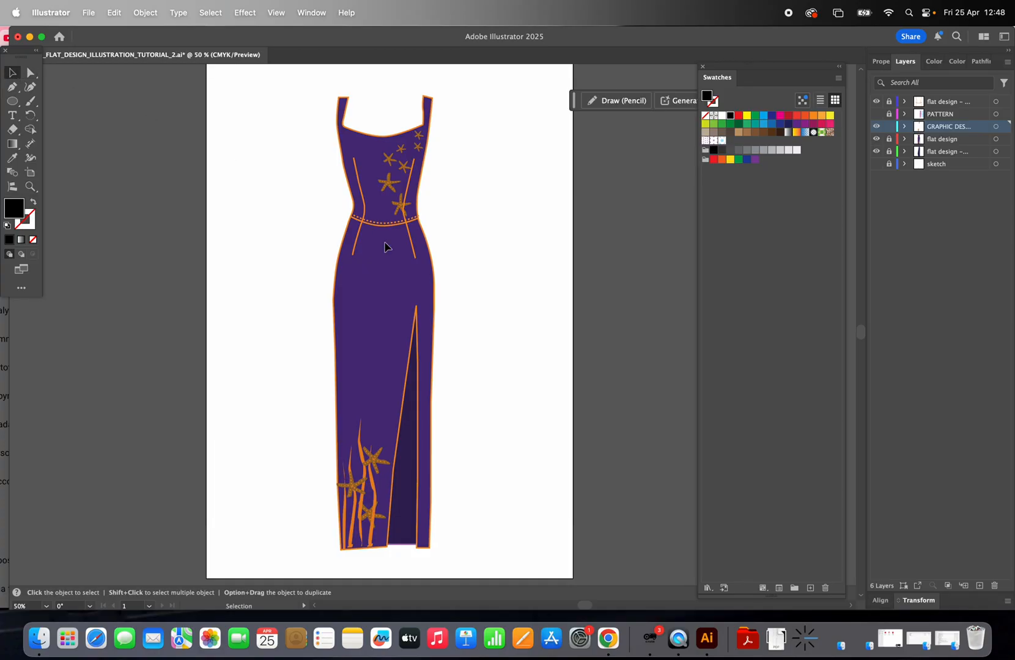
pyautogui.click(30, 186)
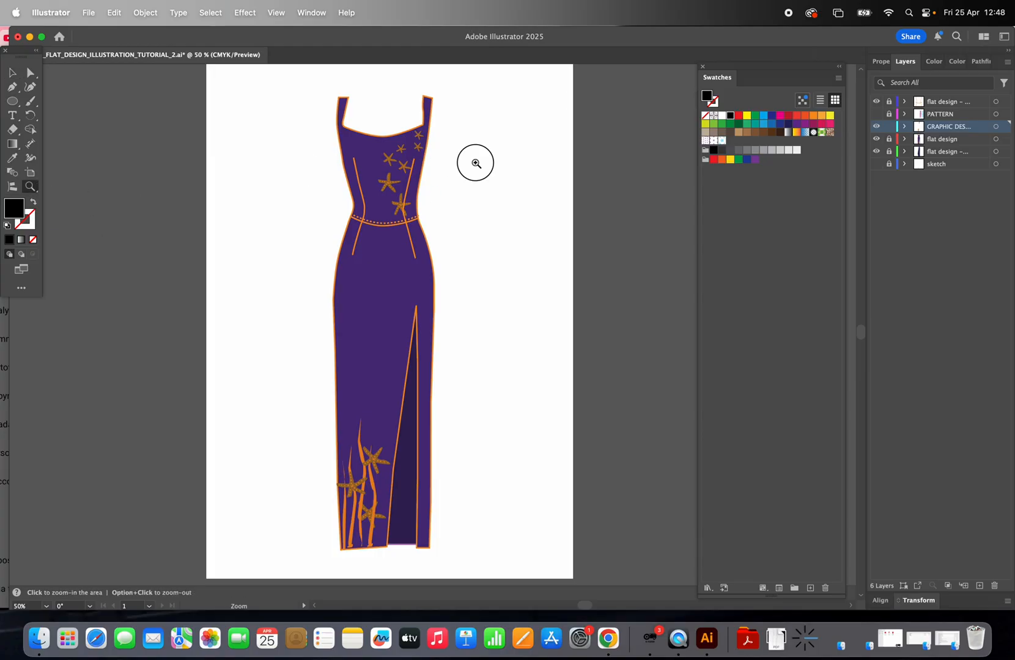
pyautogui.click(469, 160)
pyautogui.click(365, 373)
pyautogui.click(495, 361)
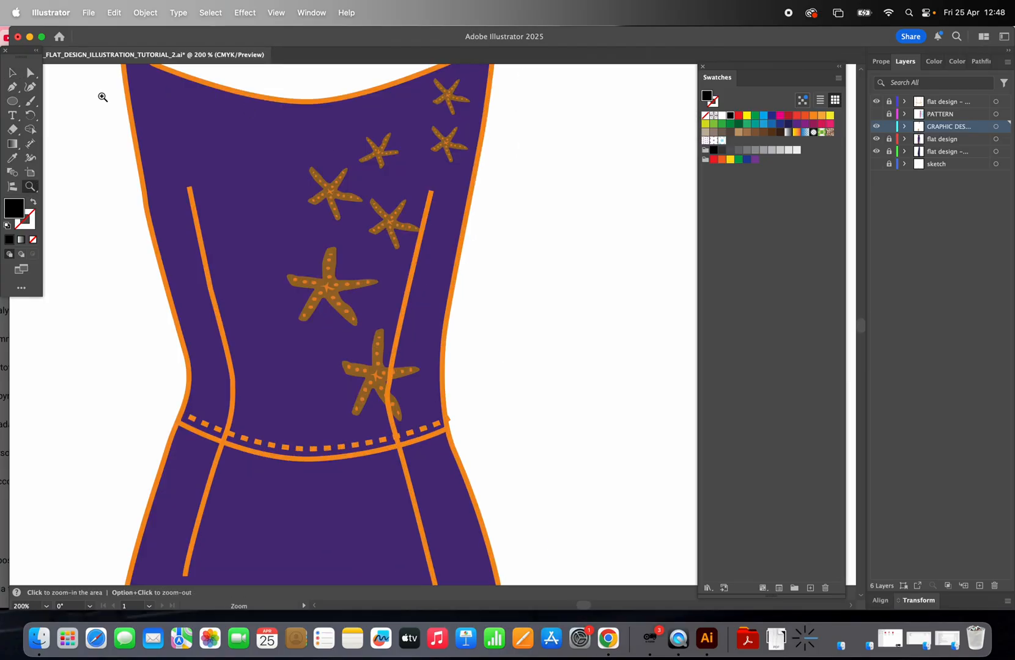
pyautogui.click(11, 74)
pyautogui.click(400, 225)
pyautogui.click(338, 297)
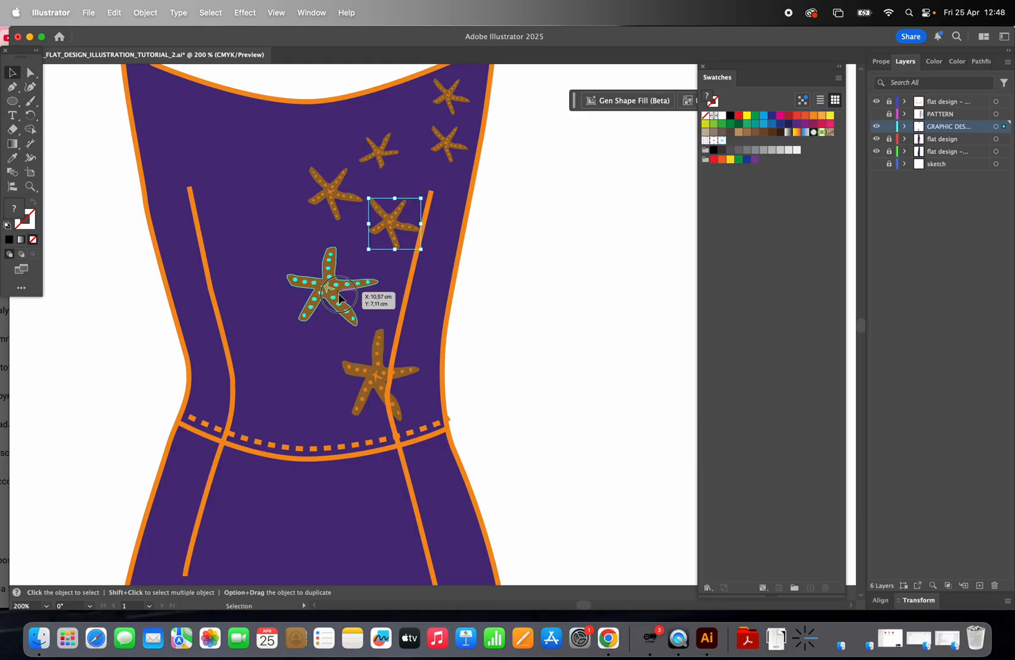
pyautogui.moveTo(338, 297); pyautogui.dragTo(431, 267)
pyautogui.click(519, 261)
# Step: Paste a copy of a small starfish and place it below the new large starfish
pyautogui.click(394, 222)
pyautogui.press('a')
pyautogui.press('super+v')
pyautogui.click(509, 209)
pyautogui.moveTo(435, 326)
pyautogui.mouseDown()
pyautogui.moveTo(433, 351)
pyautogui.moveTo(446, 357)
pyautogui.mouseUp()
pyautogui.click(521, 356)
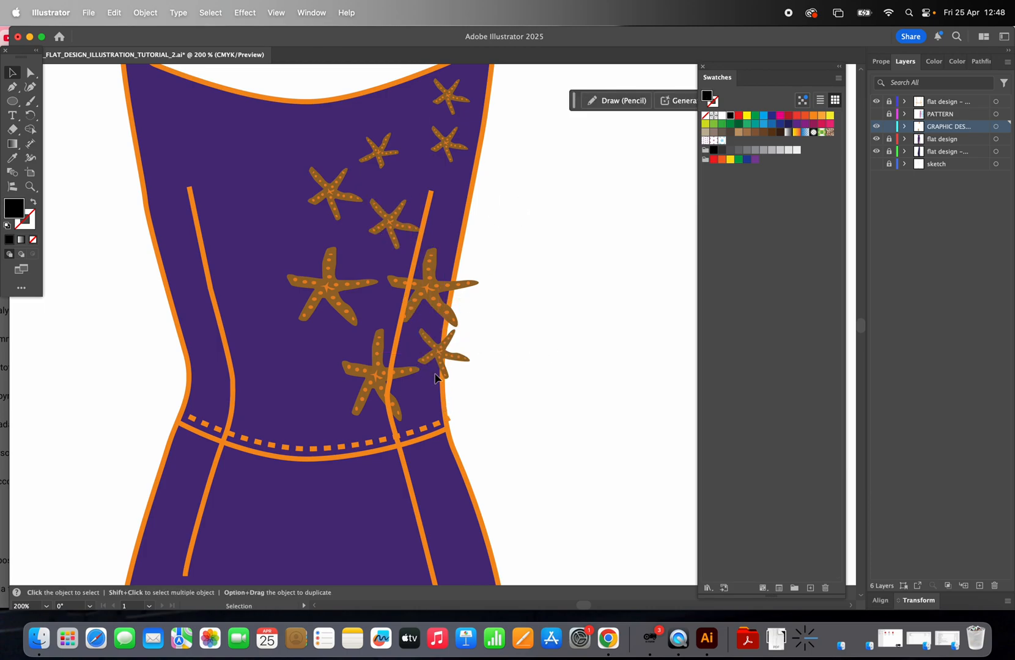
# Step: Copy a small starfish again and place the pasted copy near the right edge of the bodice
pyautogui.click(397, 217)
pyautogui.press('a')
pyautogui.press('super+c')
pyautogui.press('super+v')
pyautogui.click(564, 214)
pyautogui.moveTo(434, 324); pyautogui.dragTo(471, 250)
pyautogui.click(478, 199)
pyautogui.click(543, 203)
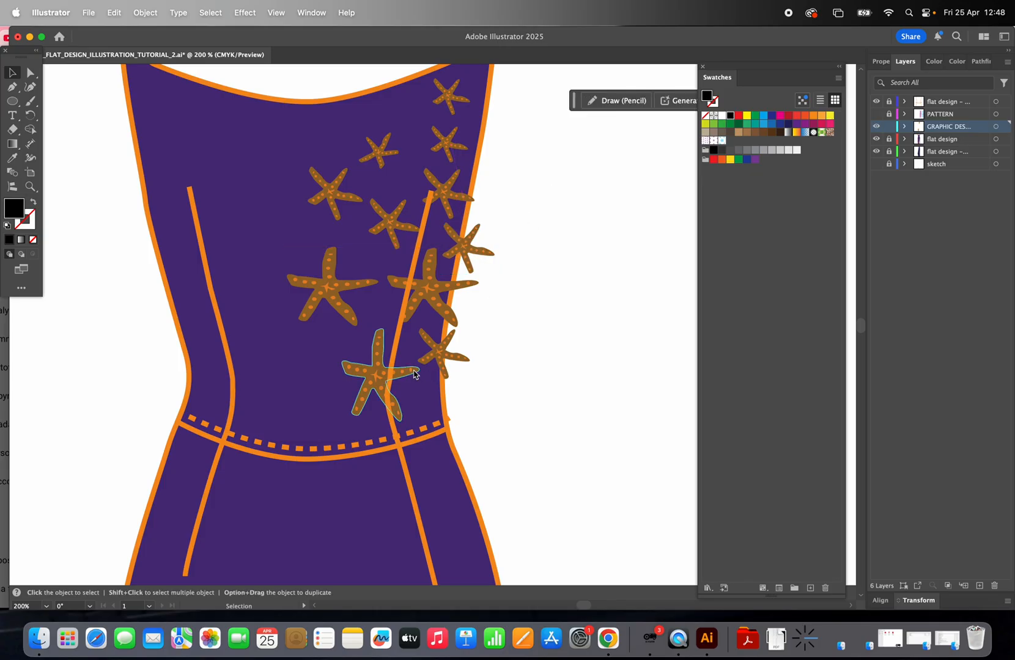
# Step: Duplicate the lower large starfish and place the copy on the waistband at the right side
pyautogui.moveTo(395, 383); pyautogui.dragTo(465, 440)
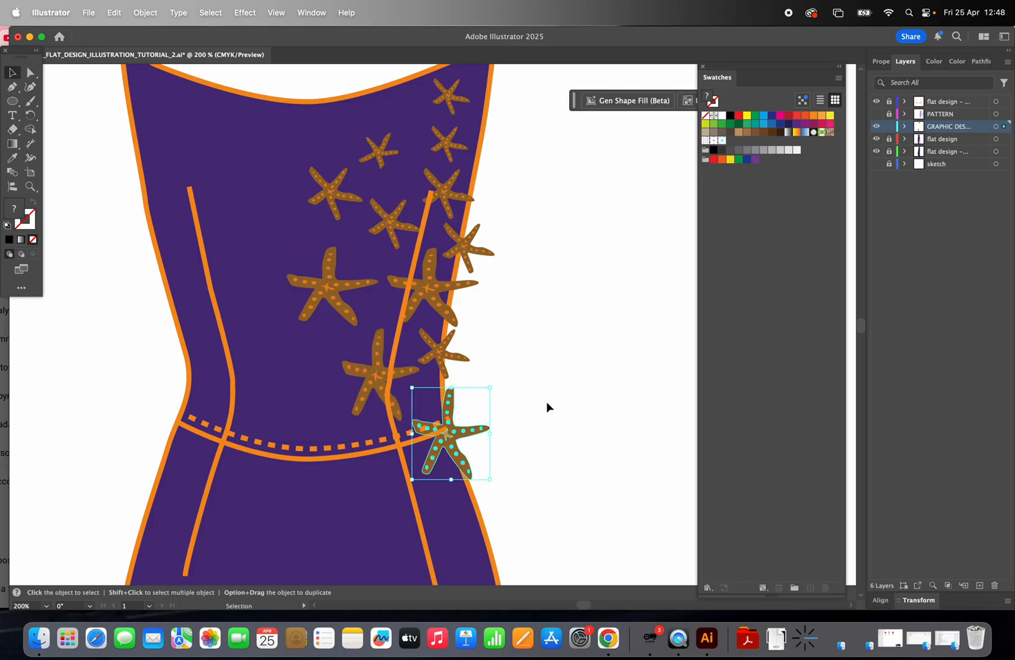
pyautogui.click(548, 408)
# Step: Duplicate that starfish downward onto the skirt and rotate the copy
pyautogui.scroll(-2, 548, 407)
pyautogui.scroll(-1, 546, 407)
pyautogui.moveTo(457, 360); pyautogui.dragTo(461, 462)
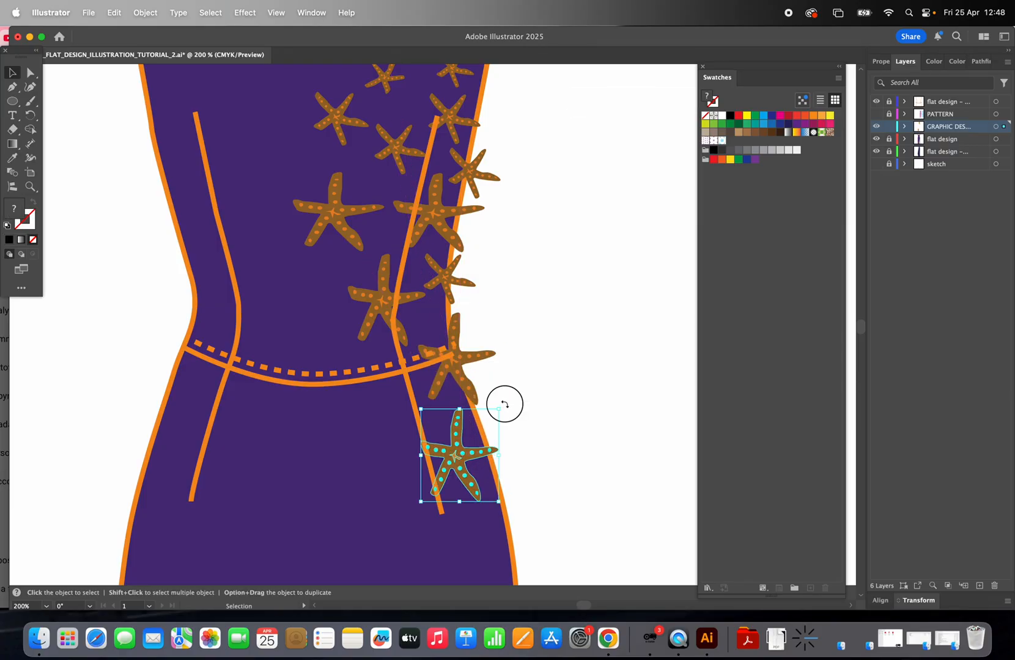
pyautogui.moveTo(503, 404); pyautogui.dragTo(455, 399)
pyautogui.click(563, 368)
# Step: Draw a long tapering seaweed strand across the bodice with the Pen tool as a closed shape
pyautogui.scroll(1, 565, 357)
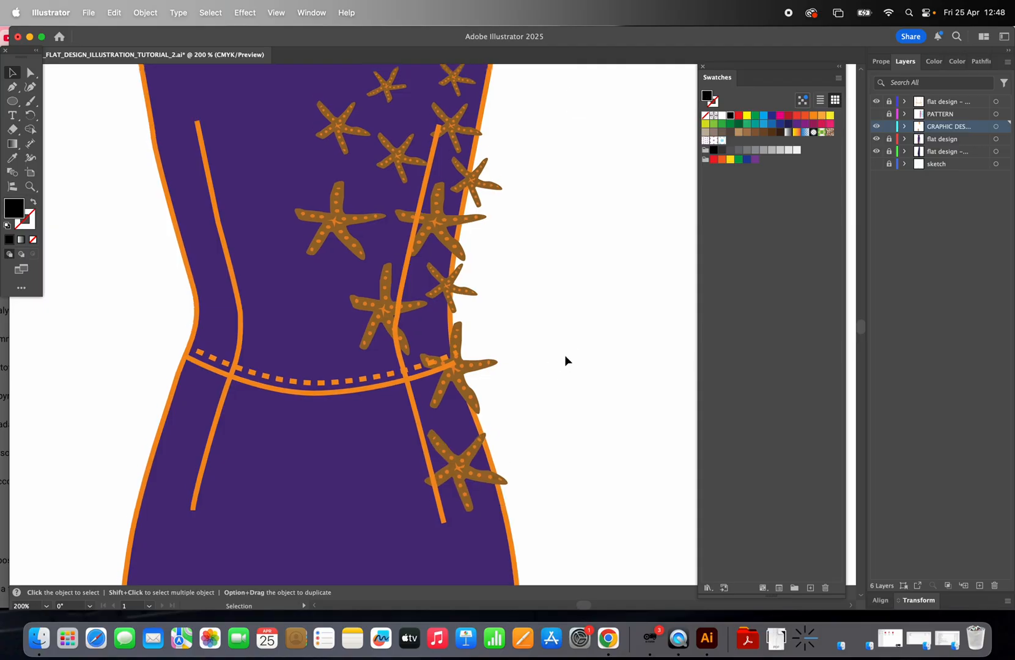
pyautogui.click(12, 86)
pyautogui.click(272, 221)
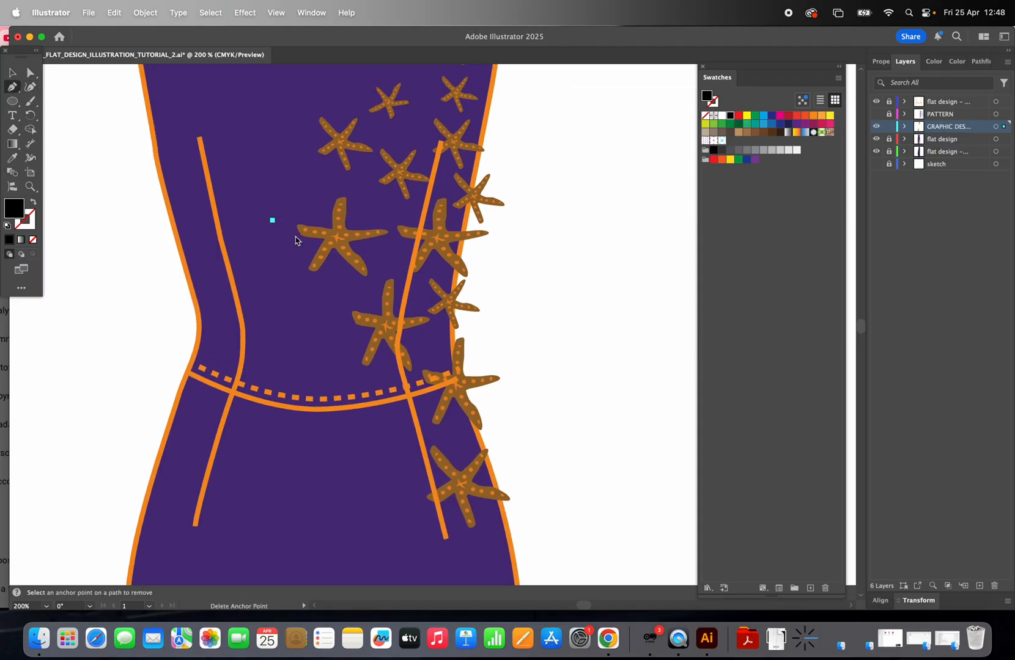
pyautogui.moveTo(393, 252); pyautogui.dragTo(453, 256)
pyautogui.moveTo(560, 269); pyautogui.dragTo(568, 273)
pyautogui.click(560, 283)
pyautogui.click(481, 266)
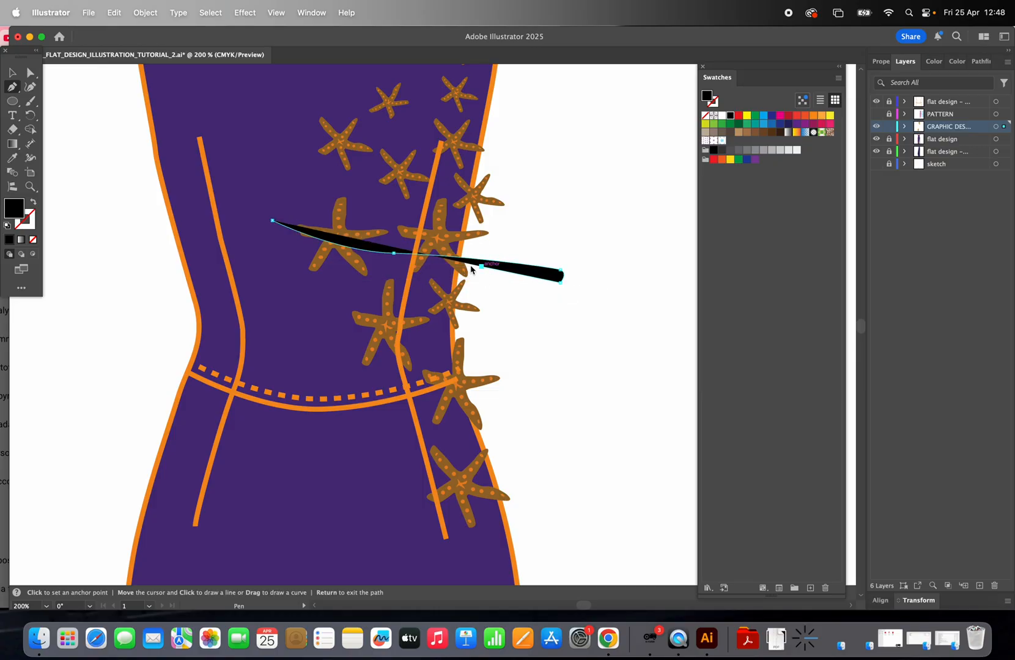
pyautogui.click(368, 256)
pyautogui.click(272, 221)
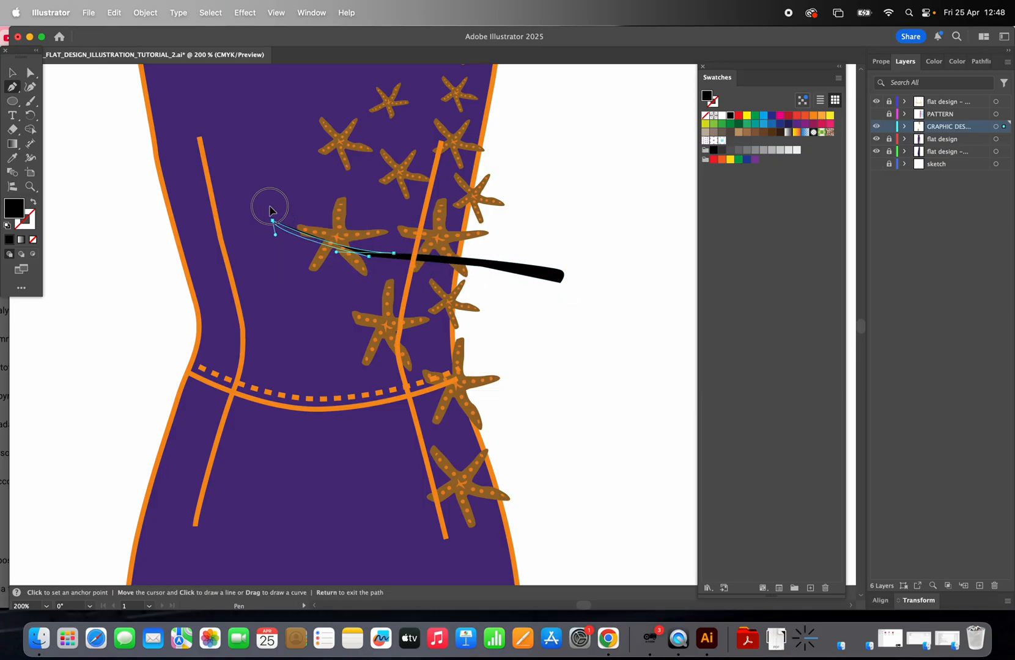
pyautogui.press('v')
pyautogui.click(29, 188)
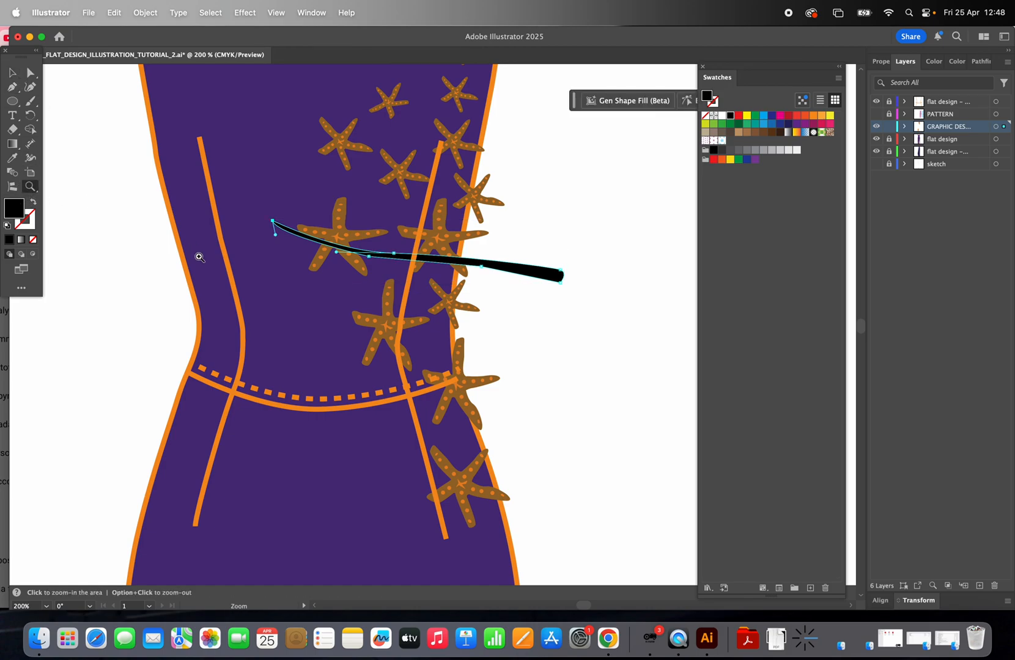
# Step: Apply the orange style of the skirt's seaweed to the new strand with the Eyedropper
pyautogui.keyDown('alt'); pyautogui.click(340, 297); pyautogui.keyUp('alt')
pyautogui.keyDown('alt'); pyautogui.click(517, 371); pyautogui.keyUp('alt')
pyautogui.keyDown('alt'); pyautogui.click(516, 371); pyautogui.keyUp('alt')
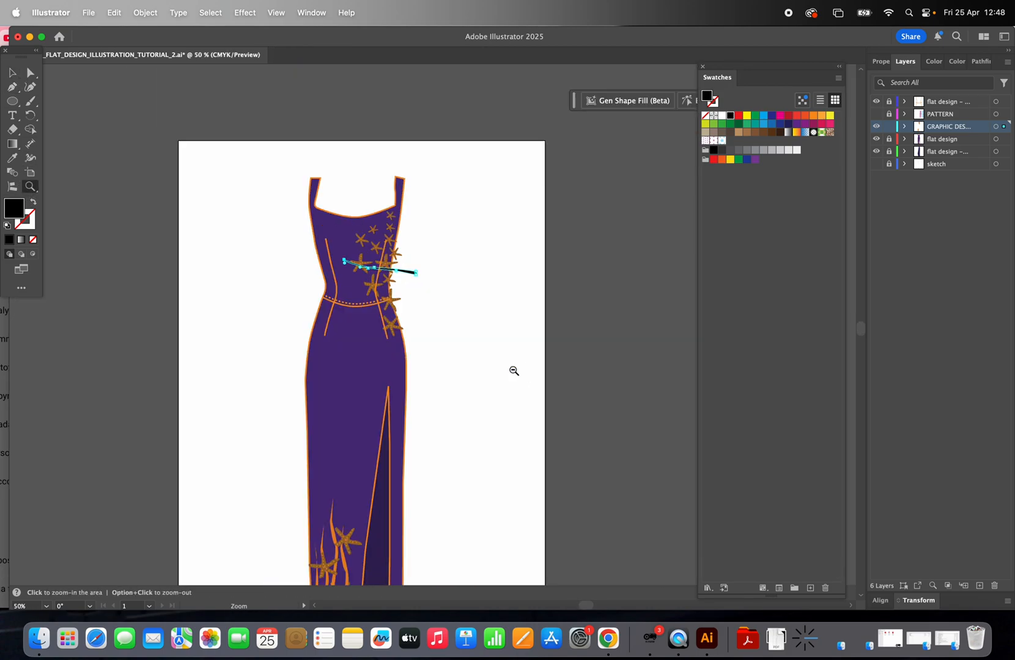
pyautogui.click(18, 159)
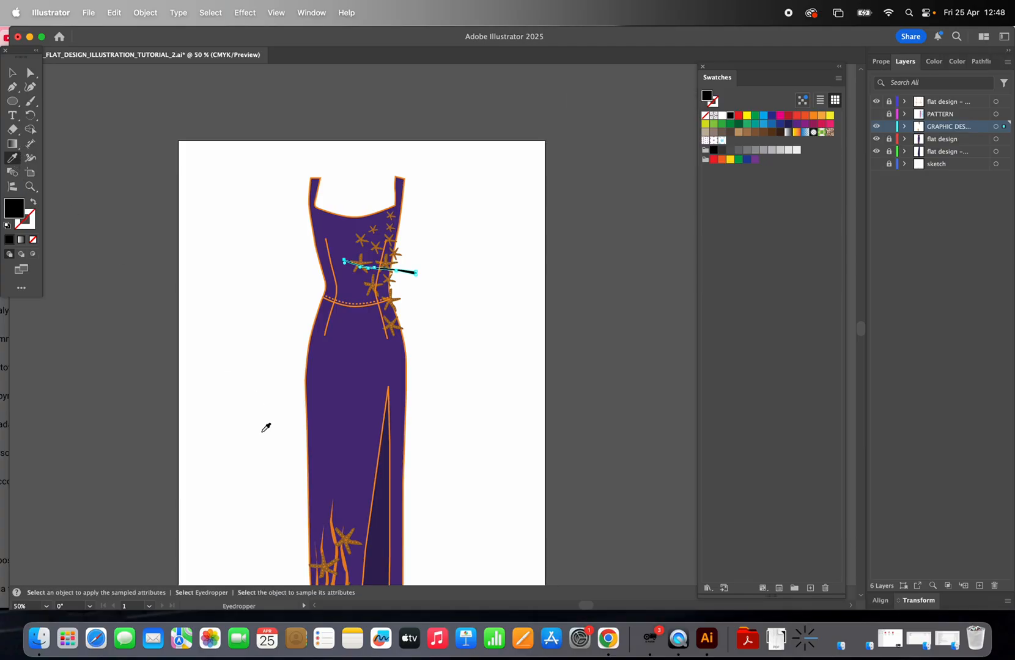
pyautogui.scroll(-3, 274, 431)
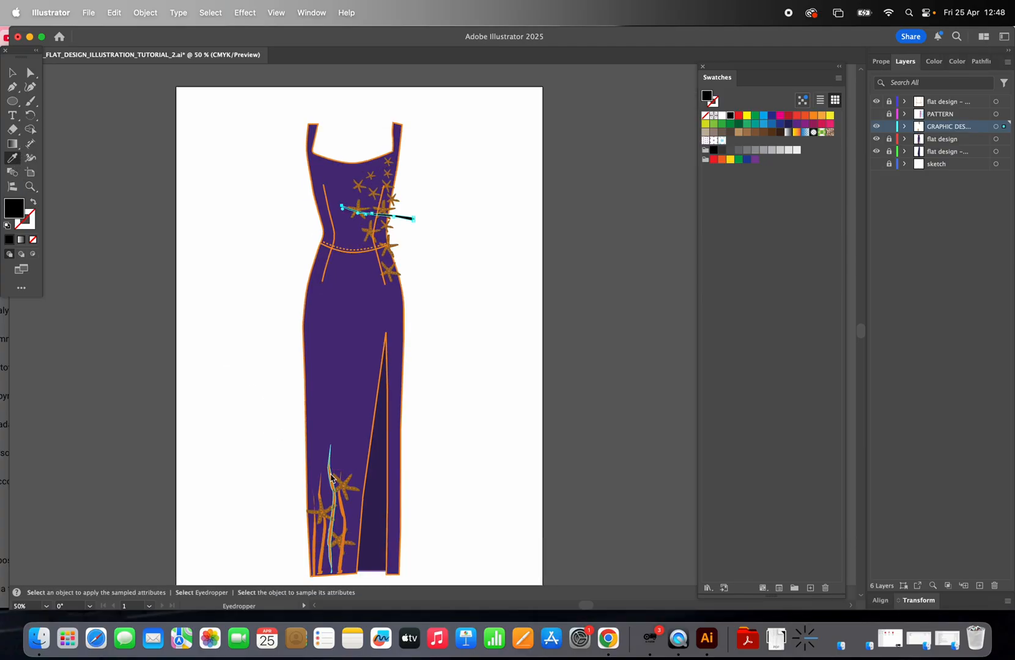
pyautogui.click(336, 477)
pyautogui.click(13, 74)
pyautogui.click(141, 135)
# Step: Duplicate the strand twice, placing one copy above and one below it
pyautogui.click(30, 186)
pyautogui.click(394, 236)
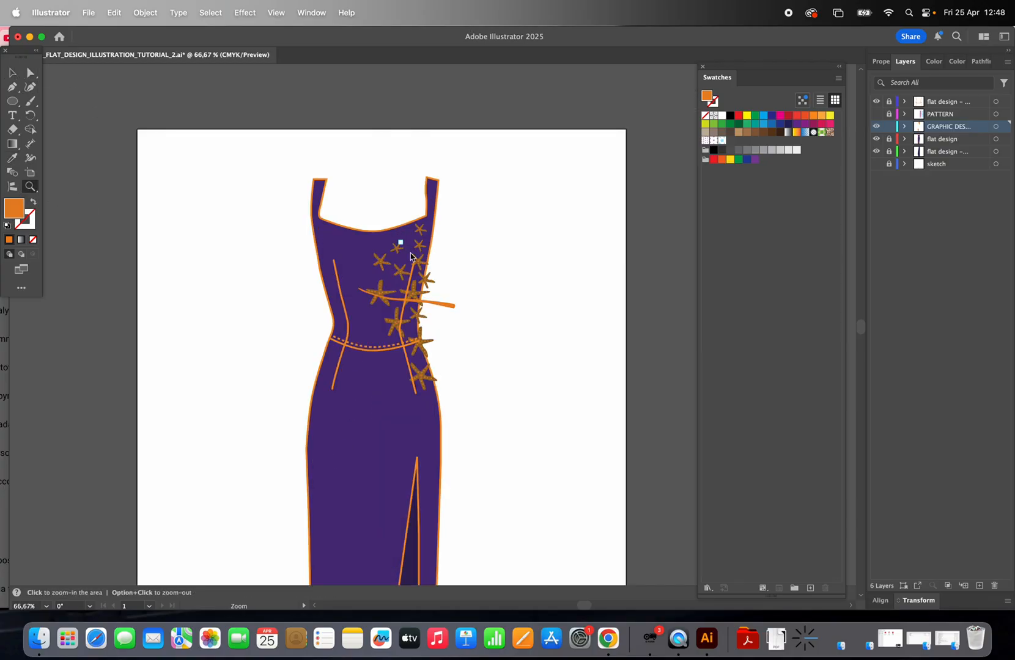
pyautogui.click(440, 293)
pyautogui.click(460, 305)
pyautogui.click(12, 72)
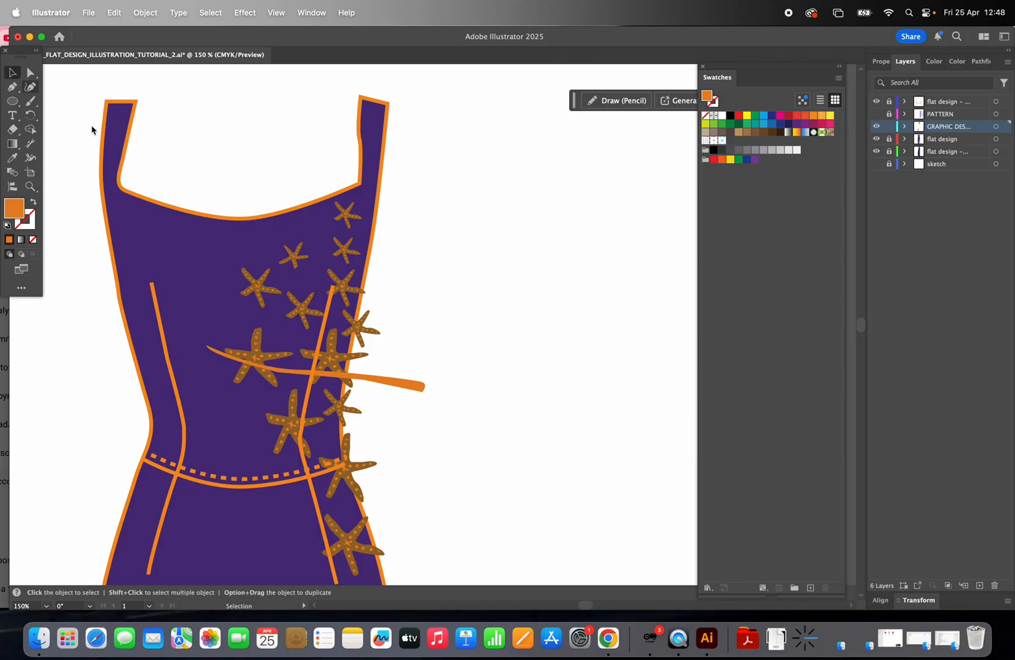
pyautogui.click(384, 382)
pyautogui.moveTo(431, 342); pyautogui.dragTo(431, 324)
pyautogui.moveTo(405, 373)
pyautogui.mouseDown()
pyautogui.moveTo(438, 353)
pyautogui.moveTo(396, 401)
pyautogui.mouseUp()
pyautogui.click(453, 294)
pyautogui.click(471, 329)
# Step: Draw another thin tapering strand above the others with the Pen tool
pyautogui.click(12, 86)
pyautogui.click(256, 319)
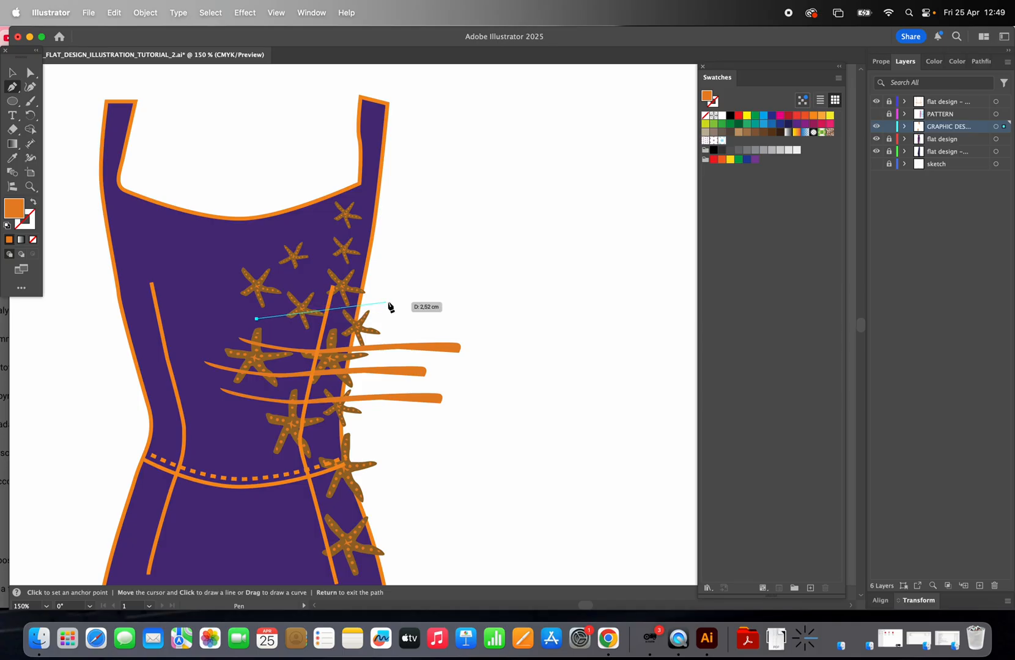
pyautogui.moveTo(402, 313); pyautogui.dragTo(438, 314)
pyautogui.click(437, 322)
pyautogui.click(256, 318)
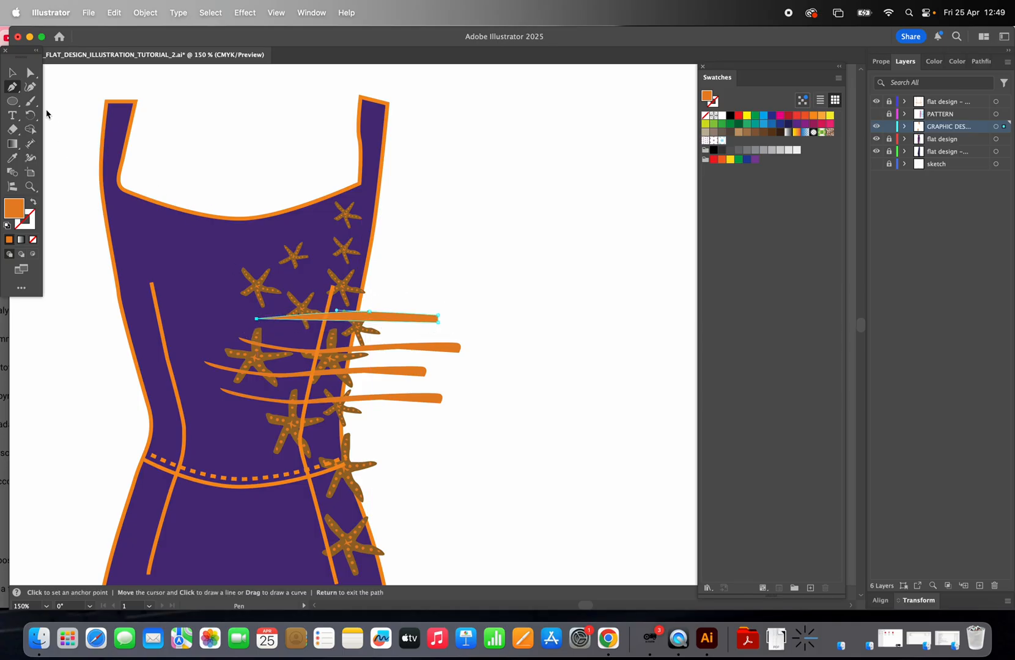
pyautogui.click(12, 72)
# Step: Select the four bodice strands and send them to the back
pyautogui.scroll(-3, 137, 349)
pyautogui.hscroll(-2, 137, 349)
pyautogui.click(444, 245)
pyautogui.keyDown('shift'); pyautogui.click(444, 277); pyautogui.keyUp('shift')
pyautogui.keyDown('shift'); pyautogui.click(444, 300); pyautogui.keyUp('shift')
pyautogui.keyDown('shift'); pyautogui.click(442, 327); pyautogui.keyUp('shift')
pyautogui.click(153, 11)
pyautogui.moveTo(232, 49)
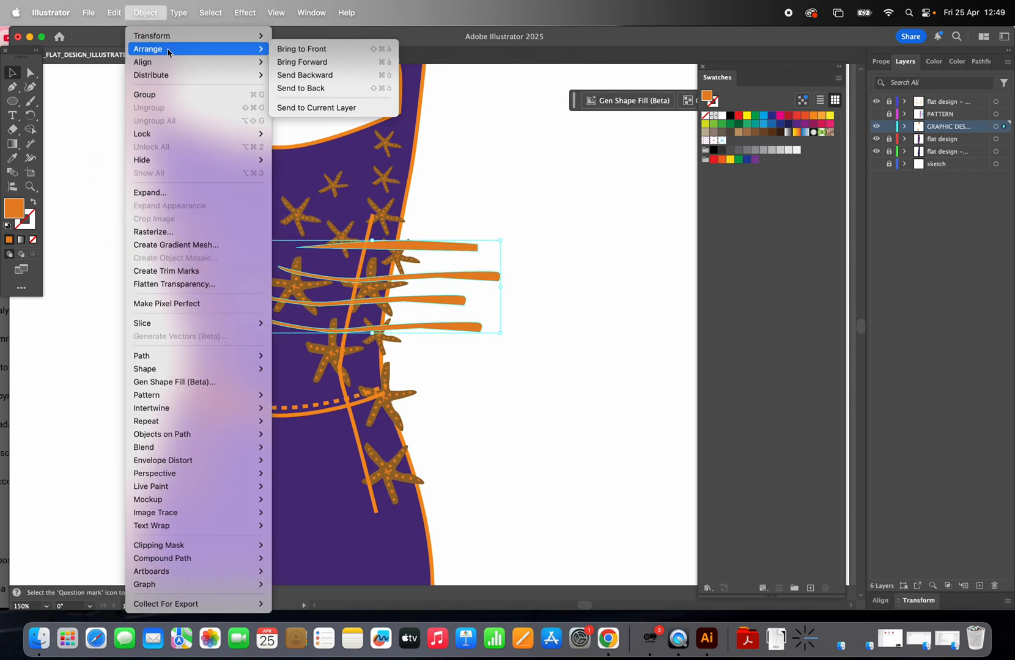
pyautogui.click(332, 89)
pyautogui.click(472, 166)
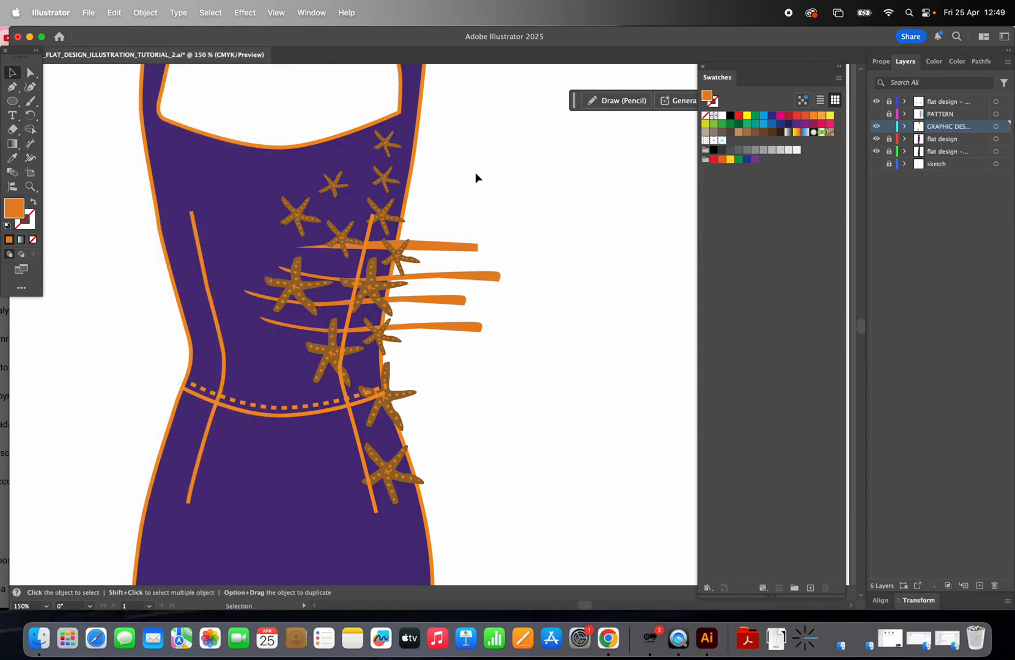
# Step: Extend the bottoms of three skirt seaweed strands below the hem with Direct Selection
pyautogui.scroll(-10, 501, 240)
pyautogui.scroll(-8, 501, 242)
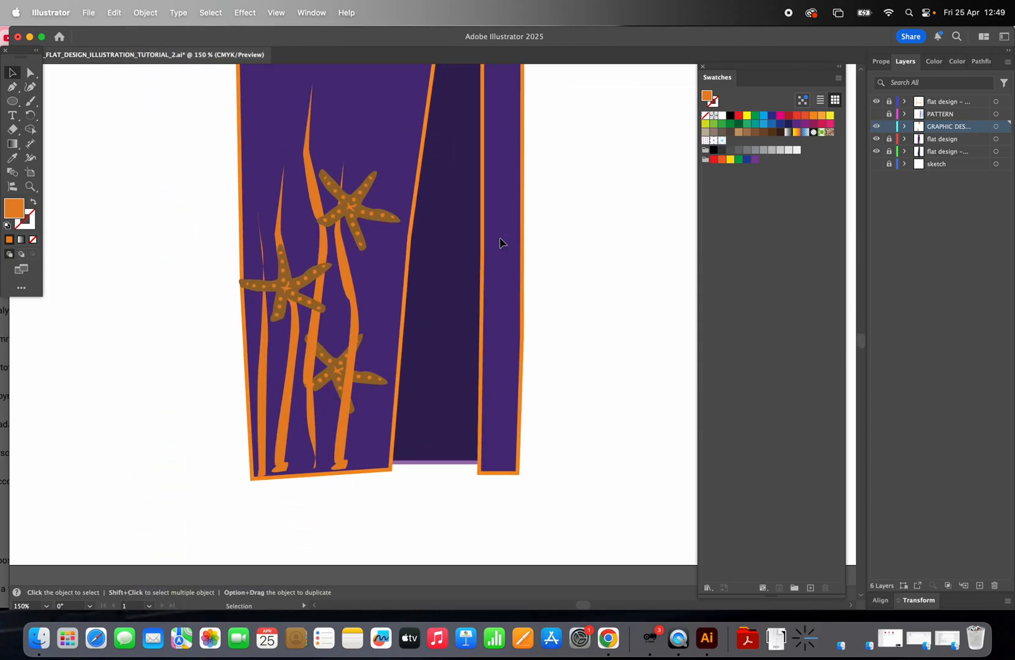
pyautogui.click(31, 73)
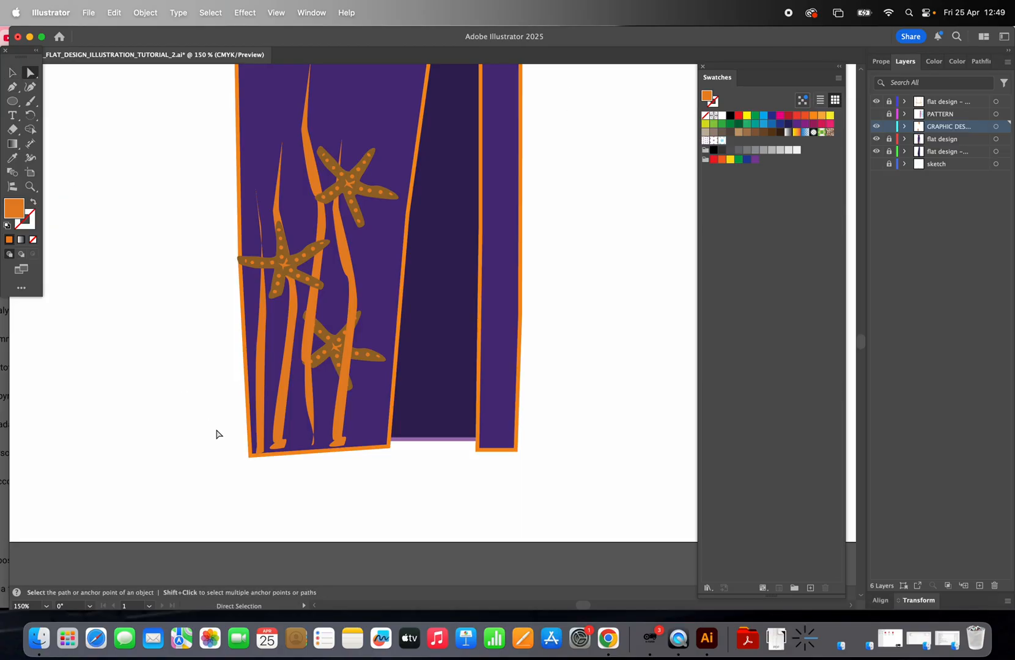
pyautogui.click(276, 445)
pyautogui.moveTo(275, 451); pyautogui.dragTo(275, 492)
pyautogui.click(335, 447)
pyautogui.moveTo(331, 446); pyautogui.dragTo(338, 500)
pyautogui.click(315, 439)
pyautogui.moveTo(311, 445); pyautogui.dragTo(305, 505)
pyautogui.click(397, 503)
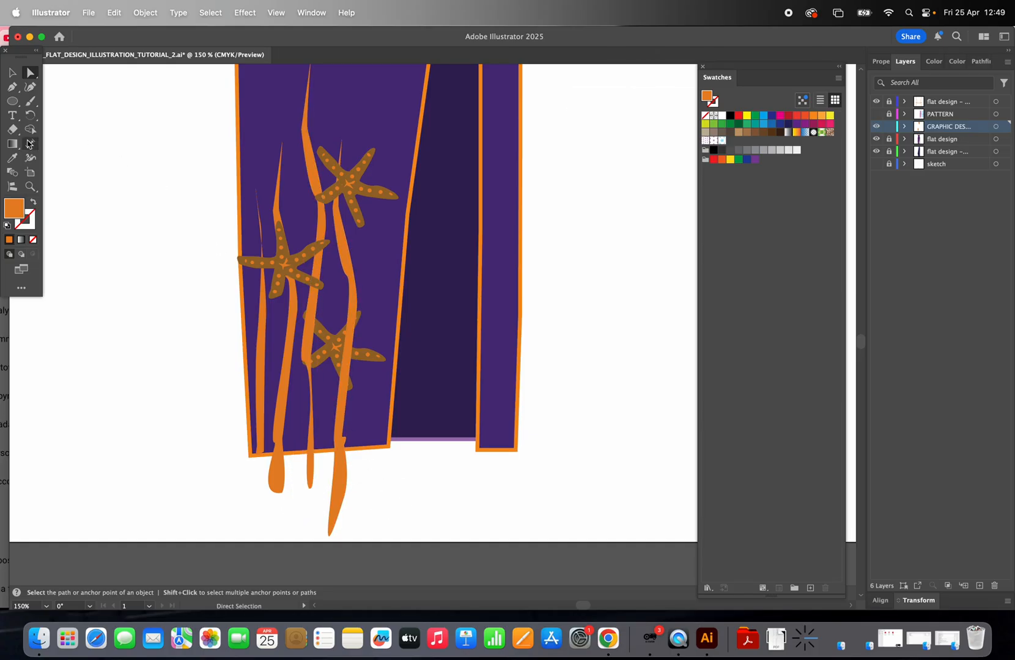
# Step: Copy a skirt starfish and move the copy to the upper left over the side seam
pyautogui.click(12, 72)
pyautogui.click(295, 264)
pyautogui.press('super+c')
pyautogui.press('super+v')
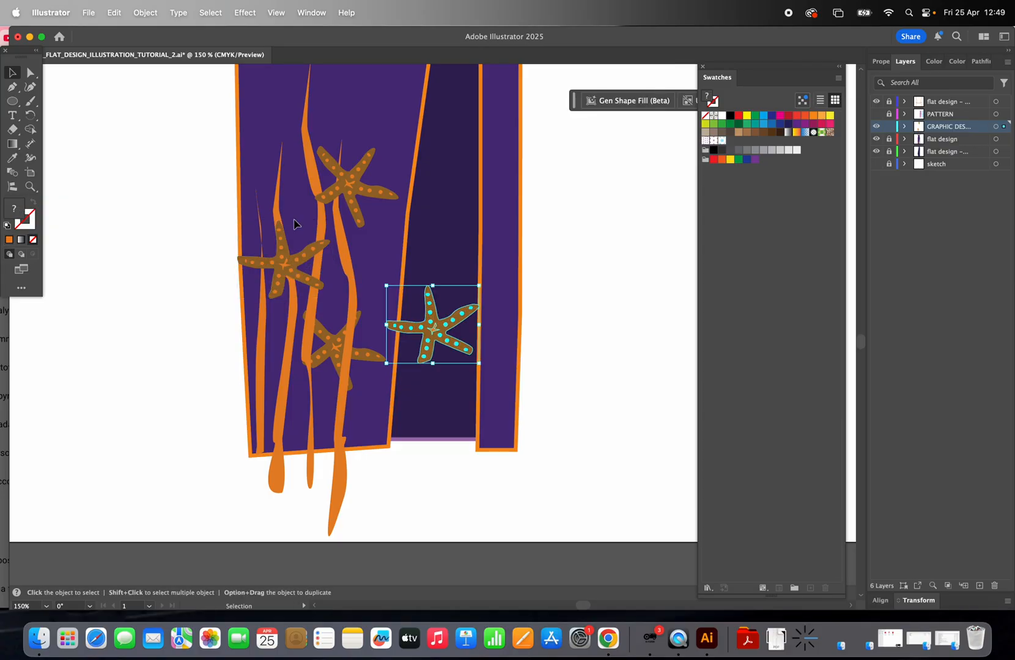
pyautogui.moveTo(419, 307); pyautogui.dragTo(220, 123)
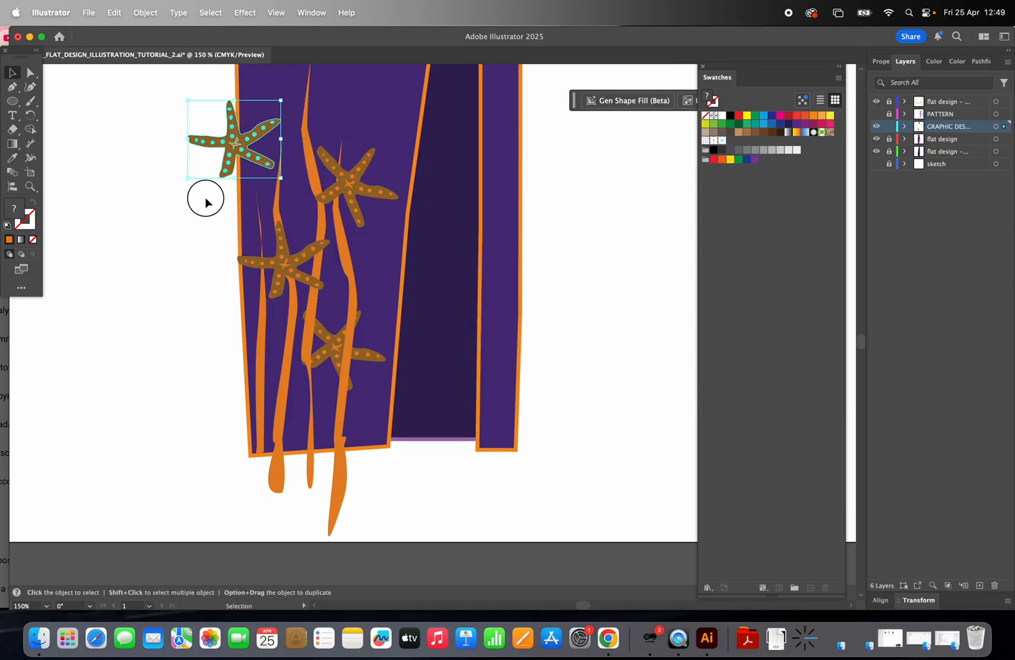
# Step: Copy a seaweed strand and place the copy along the left edge of the skirt
pyautogui.click(289, 351)
pyautogui.press('super+c')
pyautogui.press('super+v')
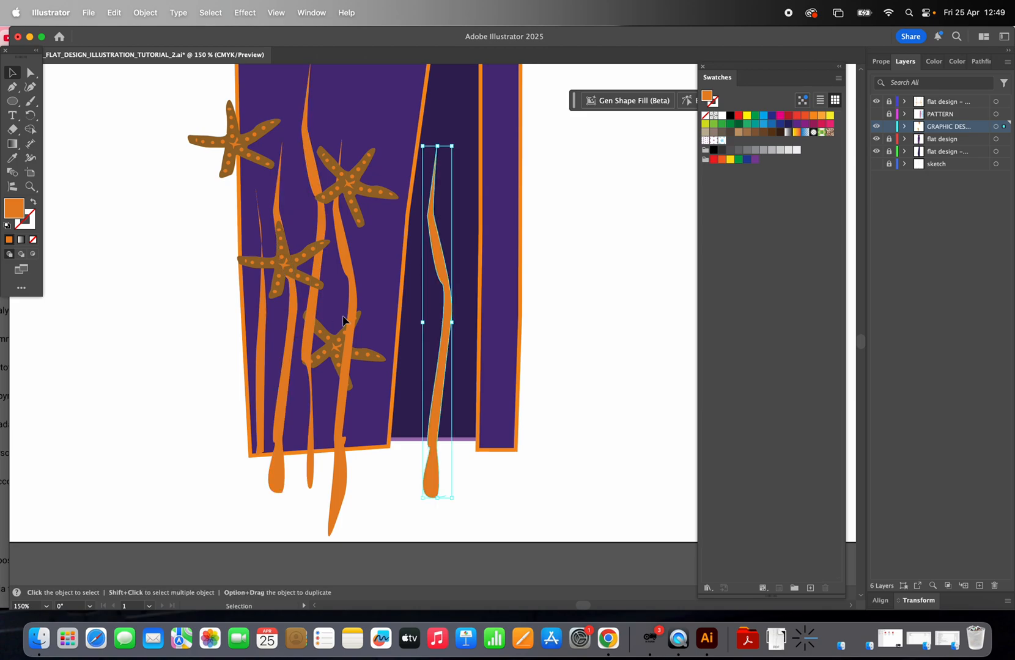
pyautogui.moveTo(433, 335); pyautogui.dragTo(237, 327)
pyautogui.click(200, 327)
pyautogui.scroll(2, 200, 328)
# Step: Copy a starfish to the lower left of the skirt and send the selected skirt seaweed strands to the back
pyautogui.moveTo(335, 357); pyautogui.dragTo(267, 369)
pyautogui.click(356, 314)
pyautogui.keyDown('shift'); pyautogui.click(316, 310); pyautogui.keyUp('shift')
pyautogui.keyDown('shift'); pyautogui.click(294, 307); pyautogui.keyUp('shift')
pyautogui.keyDown('shift'); pyautogui.click(241, 304); pyautogui.keyUp('shift')
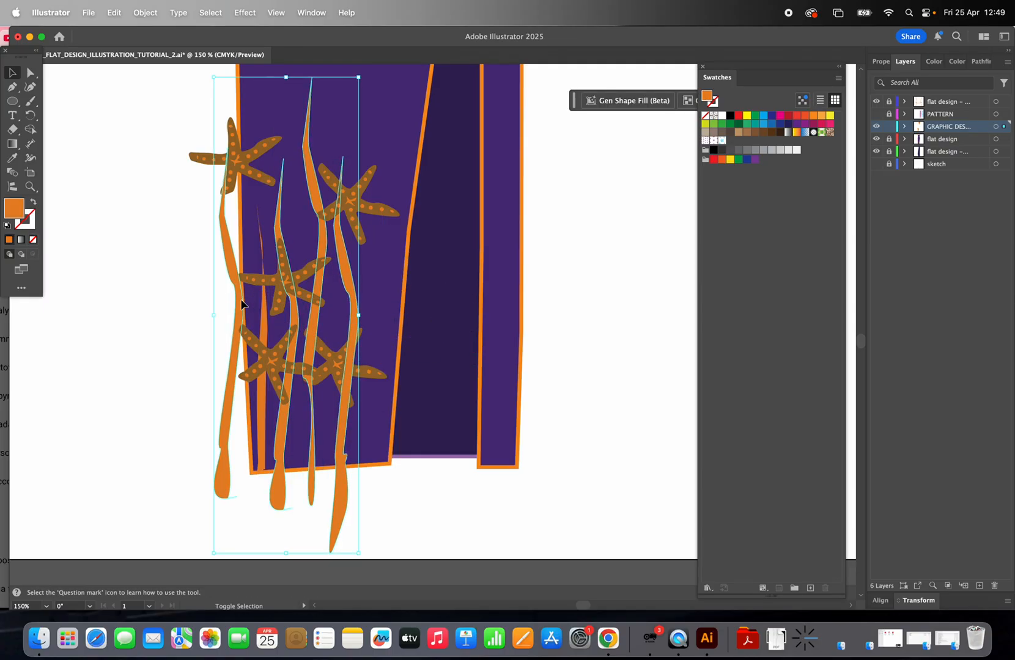
pyautogui.click(139, 11)
pyautogui.moveTo(184, 48)
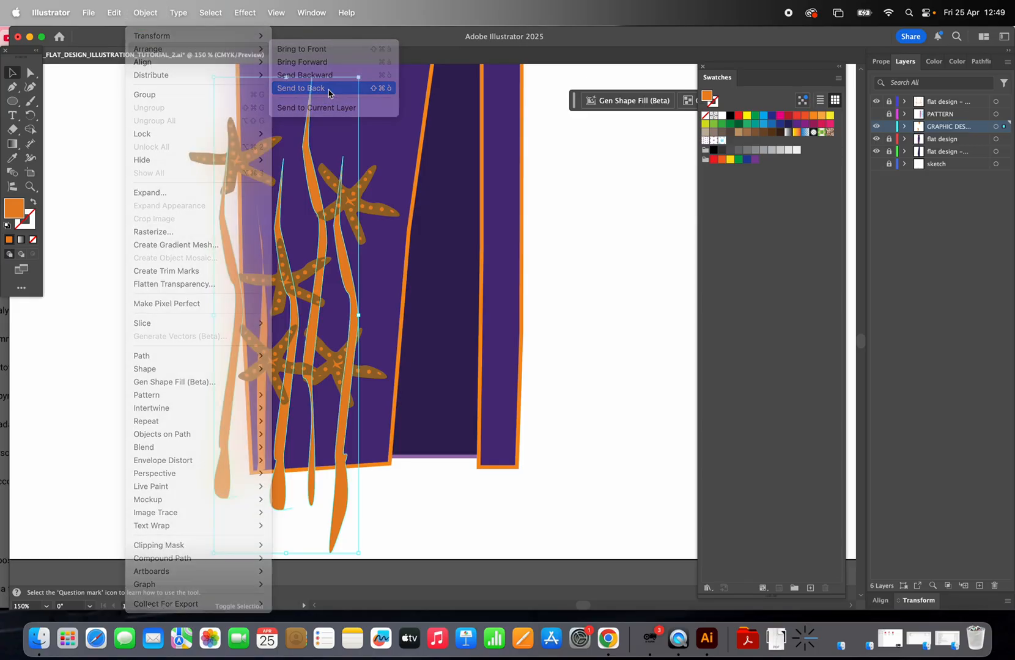
pyautogui.click(329, 88)
pyautogui.click(131, 228)
pyautogui.click(31, 187)
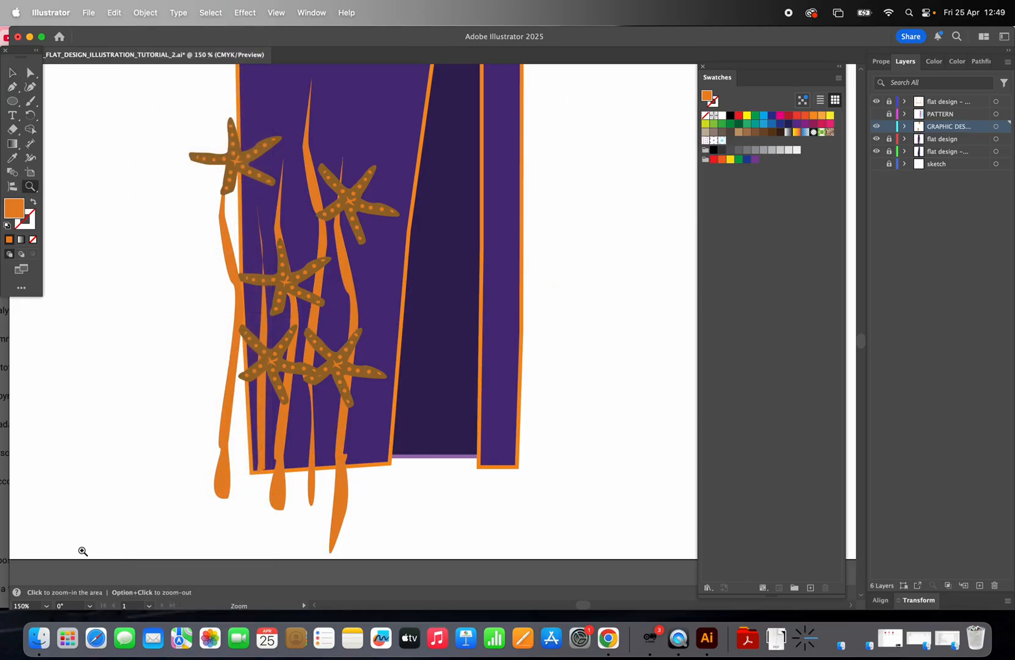
pyautogui.click(45, 606)
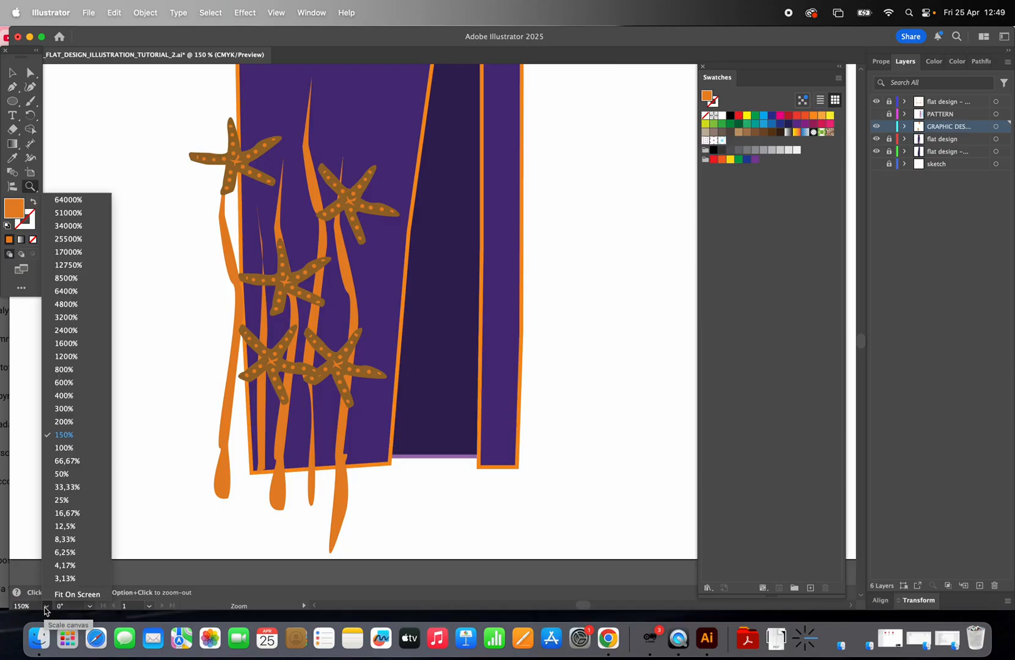
pyautogui.click(70, 594)
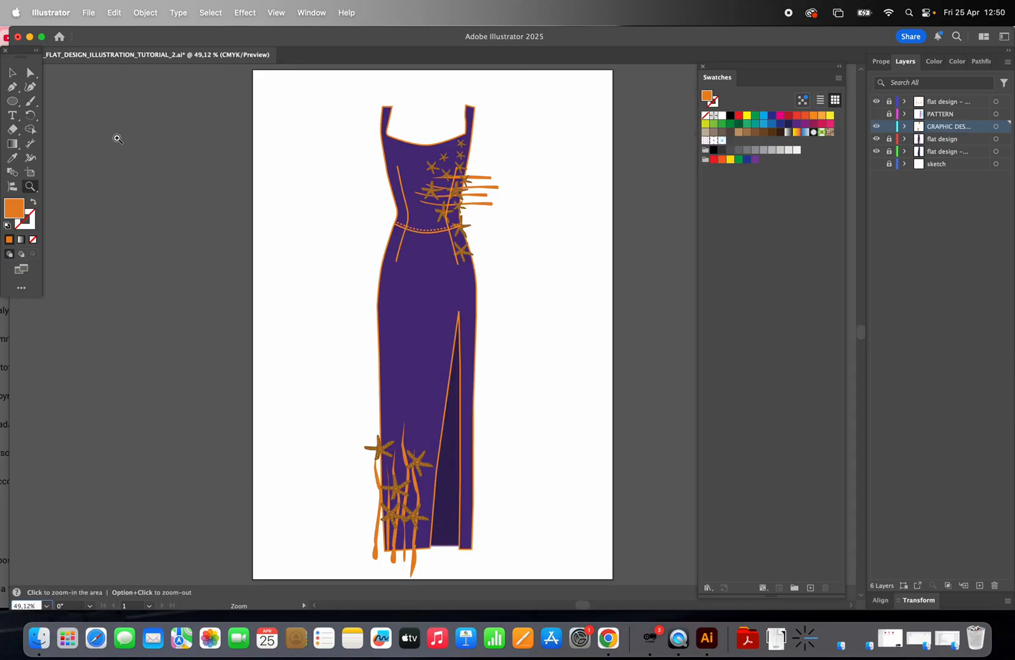
pyautogui.click(13, 72)
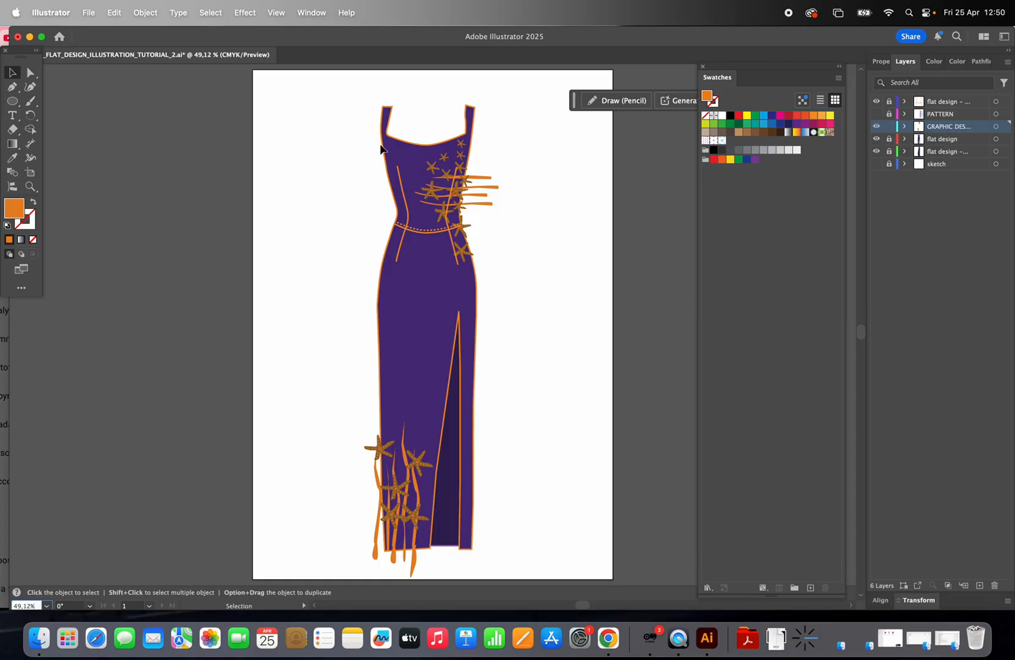
pyautogui.click(141, 13)
pyautogui.moveTo(91, 8)
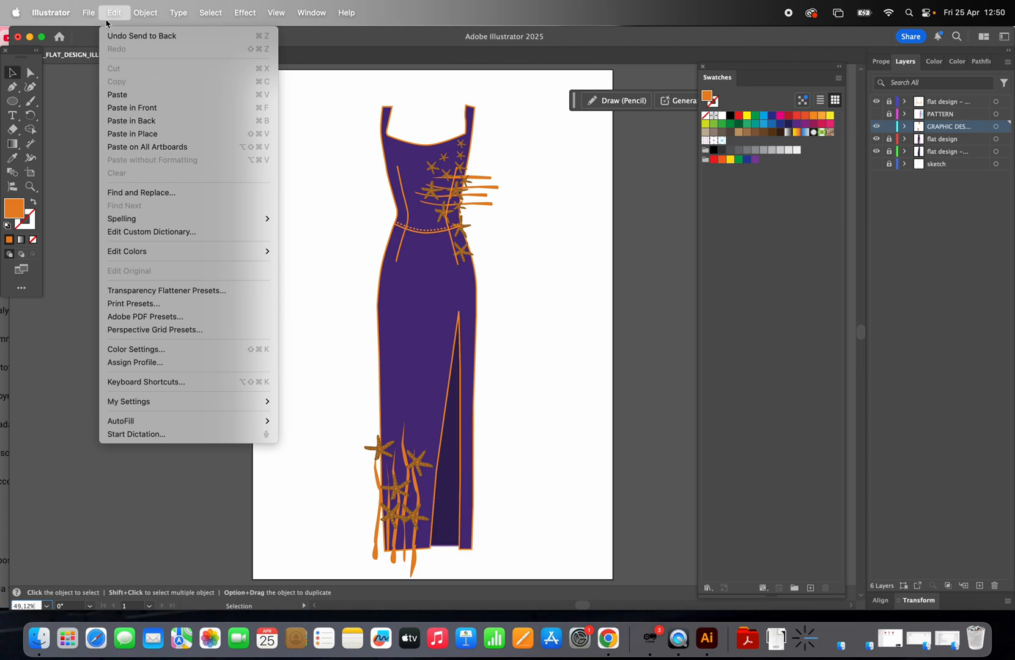
pyautogui.press('Escape')
pyautogui.click(146, 13)
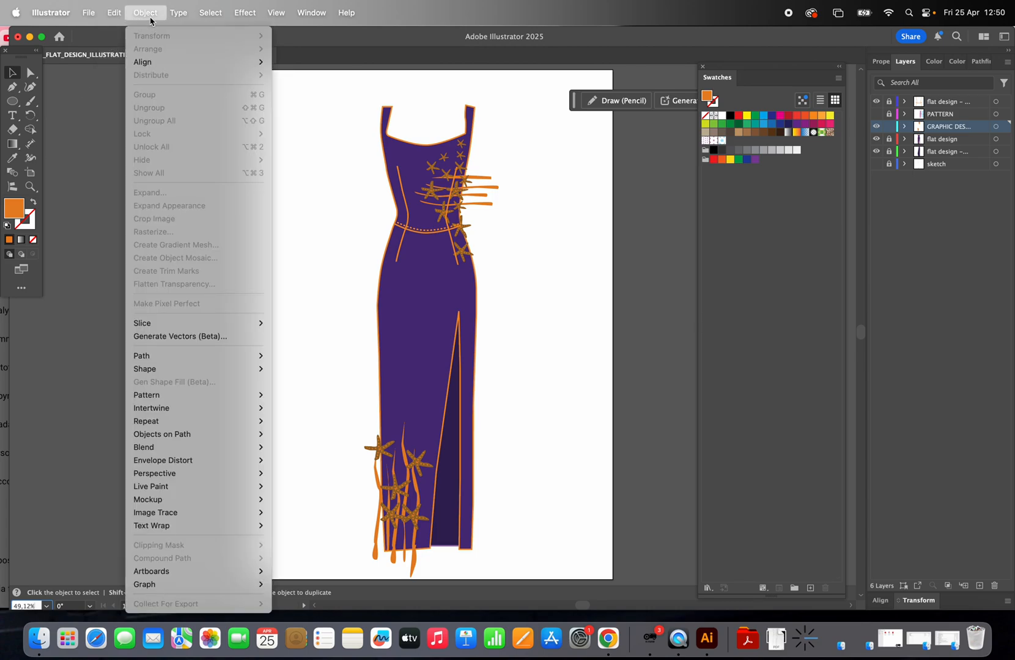
pyautogui.click(106, 143)
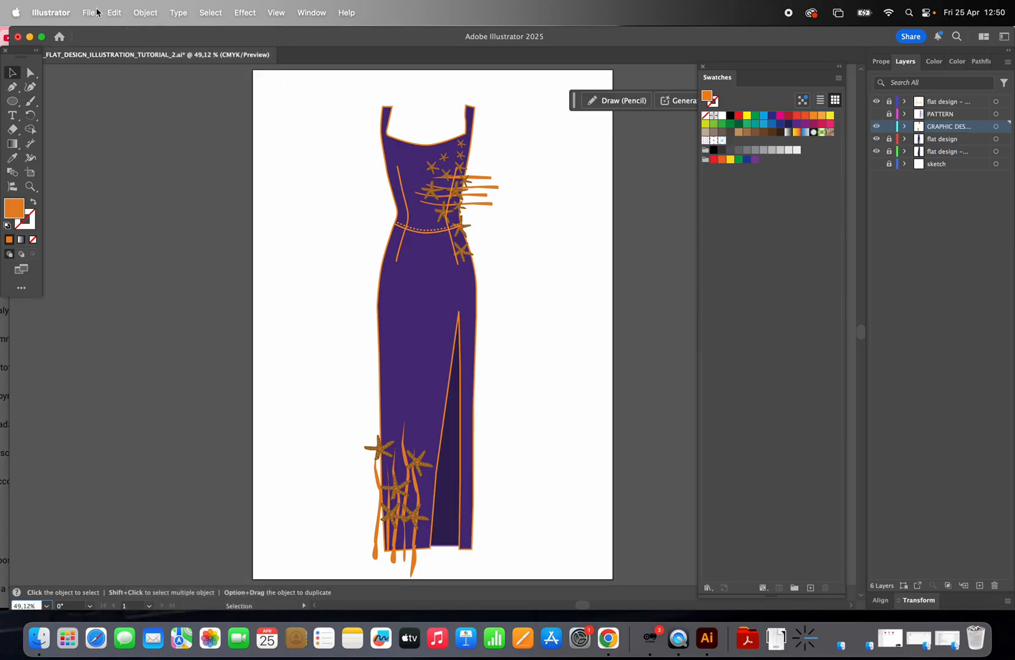
# Step: Group all the starfish and seaweed decorations on the gown
pyautogui.click(91, 12)
pyautogui.click(60, 182)
pyautogui.moveTo(278, 89); pyautogui.dragTo(620, 518)
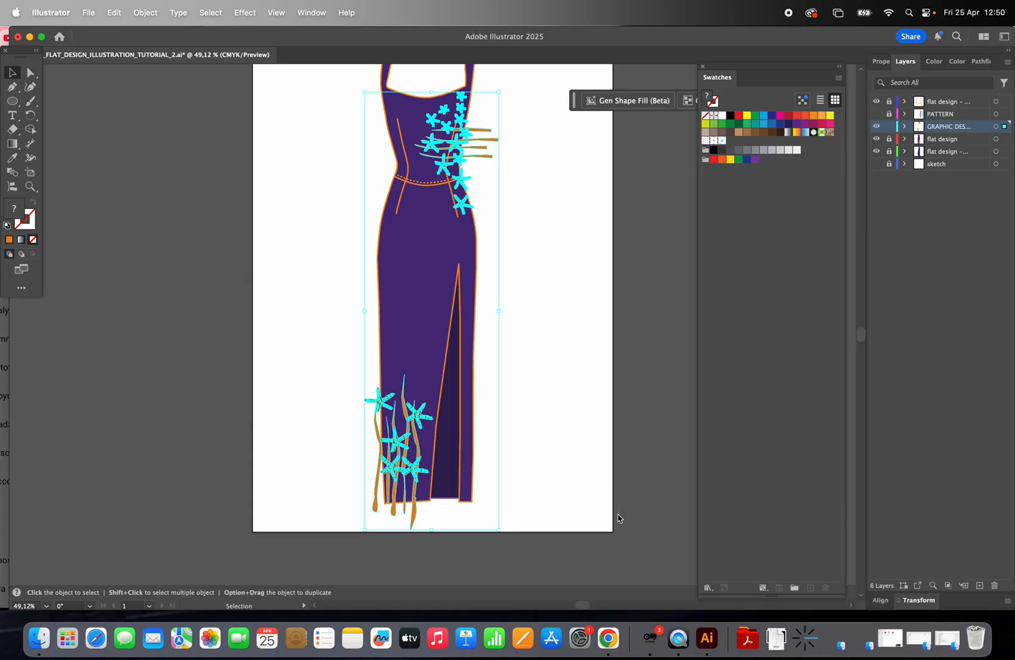
pyautogui.click(152, 13)
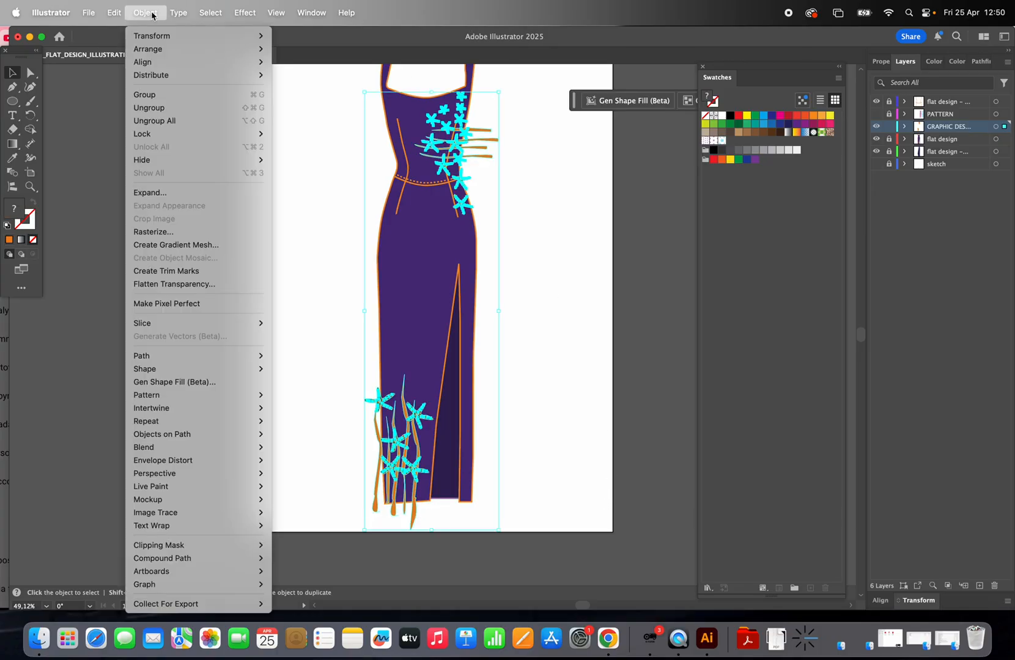
pyautogui.click(199, 94)
pyautogui.click(252, 138)
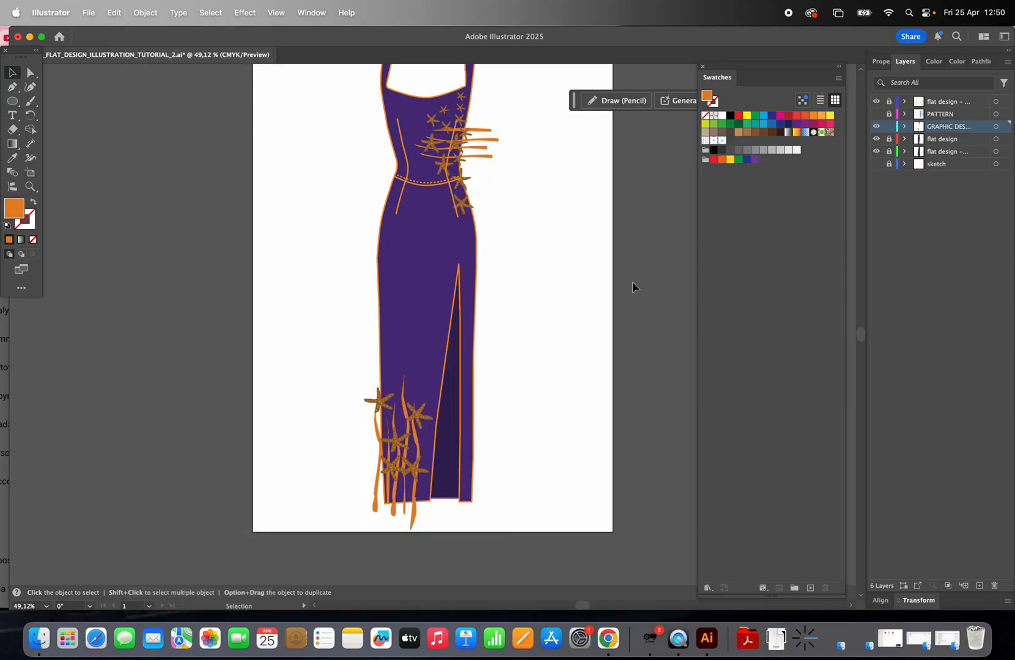
# Step: Unlock the flat design layer and duplicate the gown shape beside the original
pyautogui.scroll(3, 633, 287)
pyautogui.hscroll(3, 633, 287)
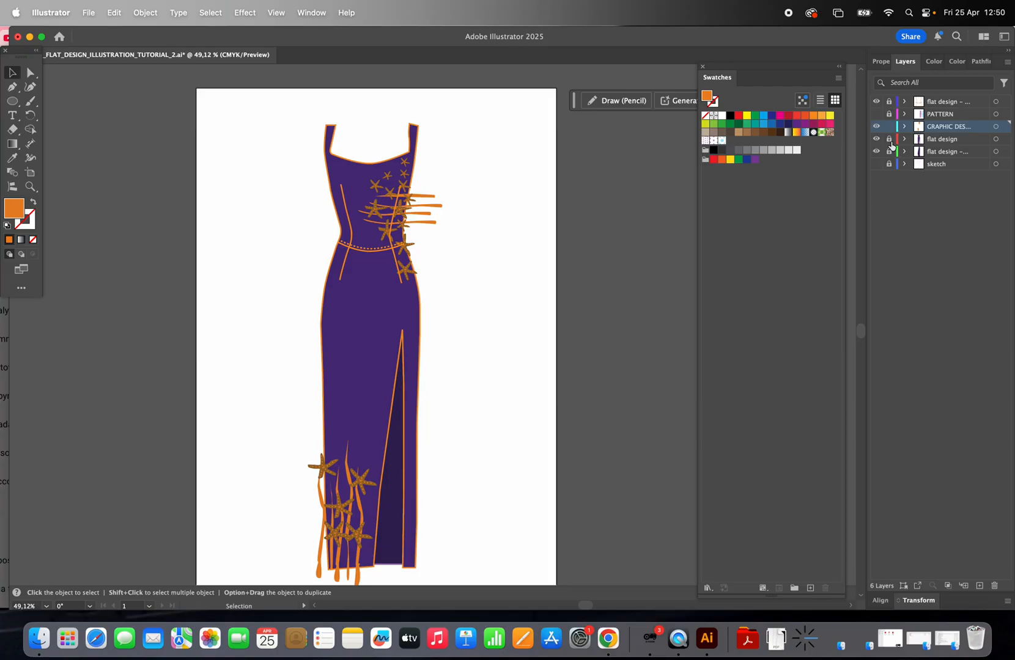
pyautogui.click(963, 143)
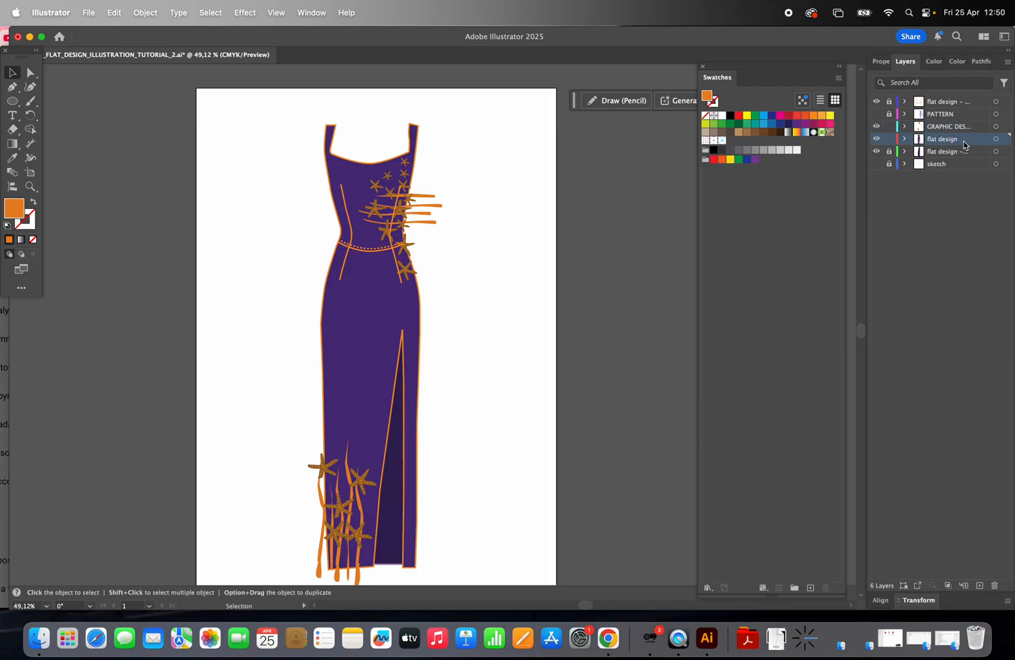
pyautogui.click(344, 168)
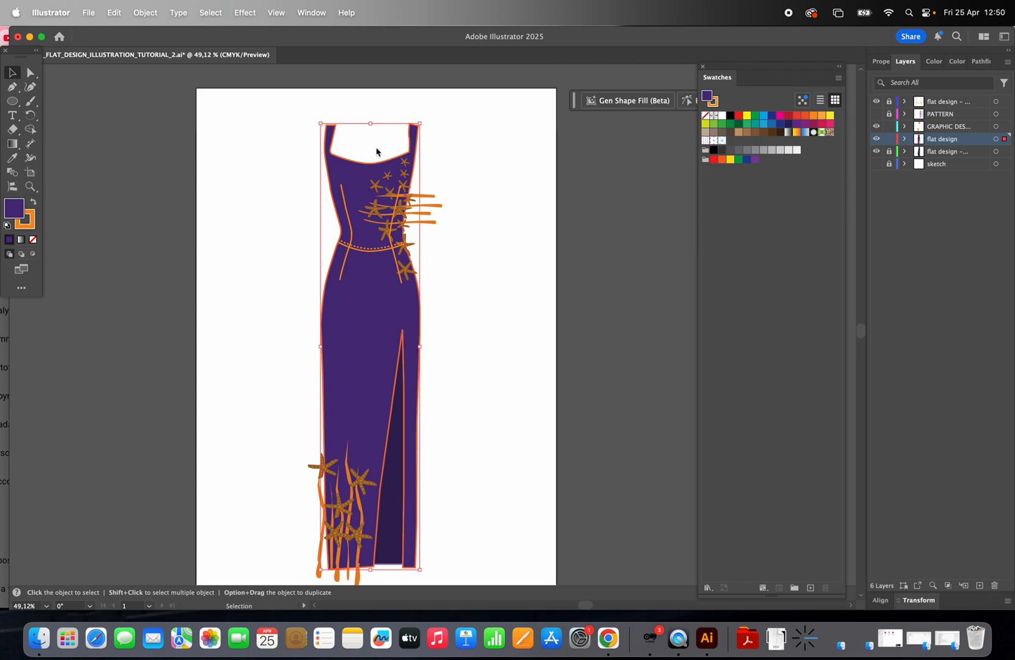
pyautogui.press('a')
pyautogui.moveTo(346, 175); pyautogui.dragTo(586, 181)
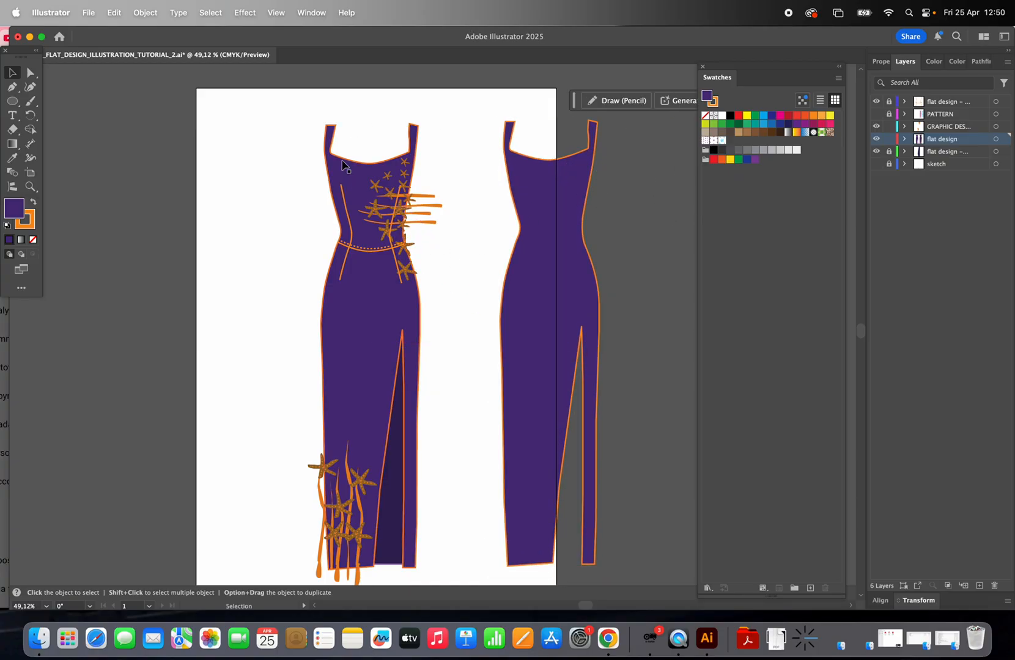
pyautogui.click(538, 184)
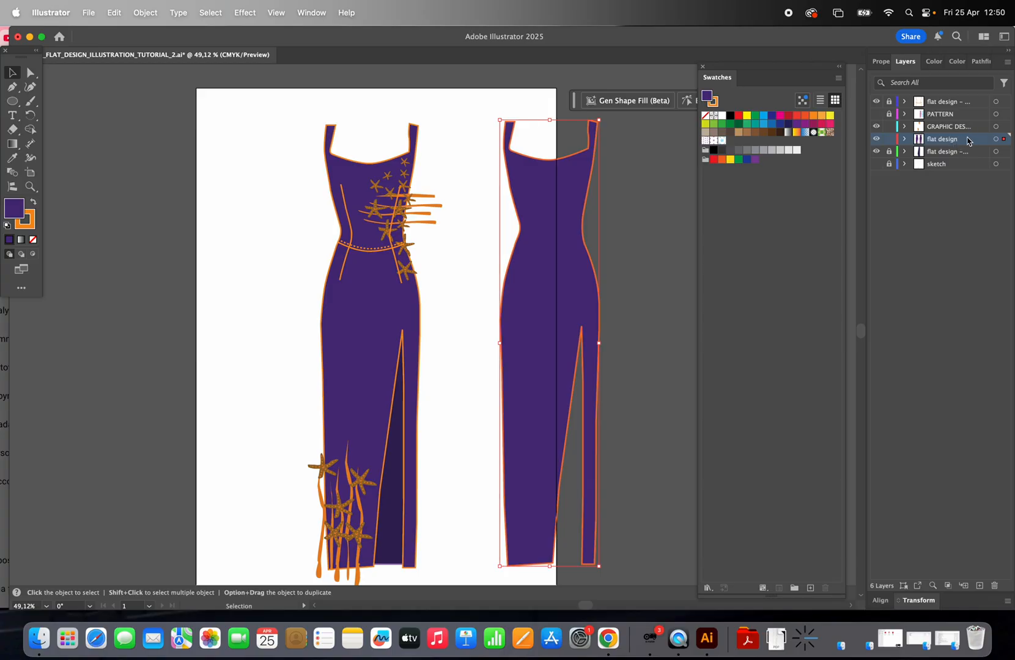
# Step: Move the gown copy into the GRAPHIC DESIGN layer, lock the flat design layer, and place the copy over the original
pyautogui.moveTo(1004, 141); pyautogui.dragTo(1004, 126)
pyautogui.click(889, 140)
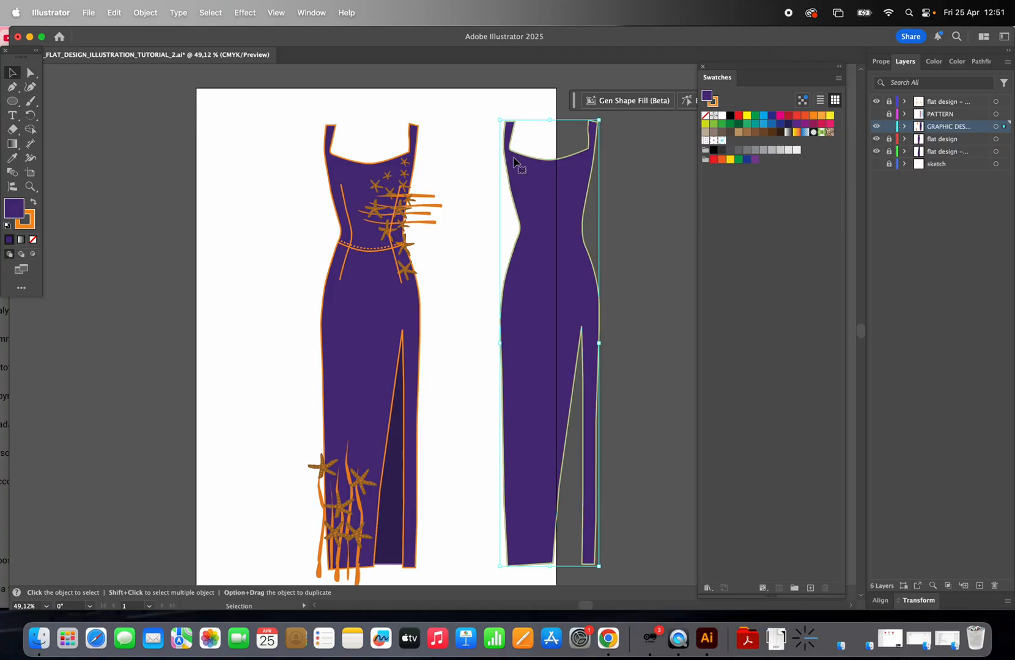
pyautogui.moveTo(533, 172); pyautogui.dragTo(356, 186)
pyautogui.click(482, 298)
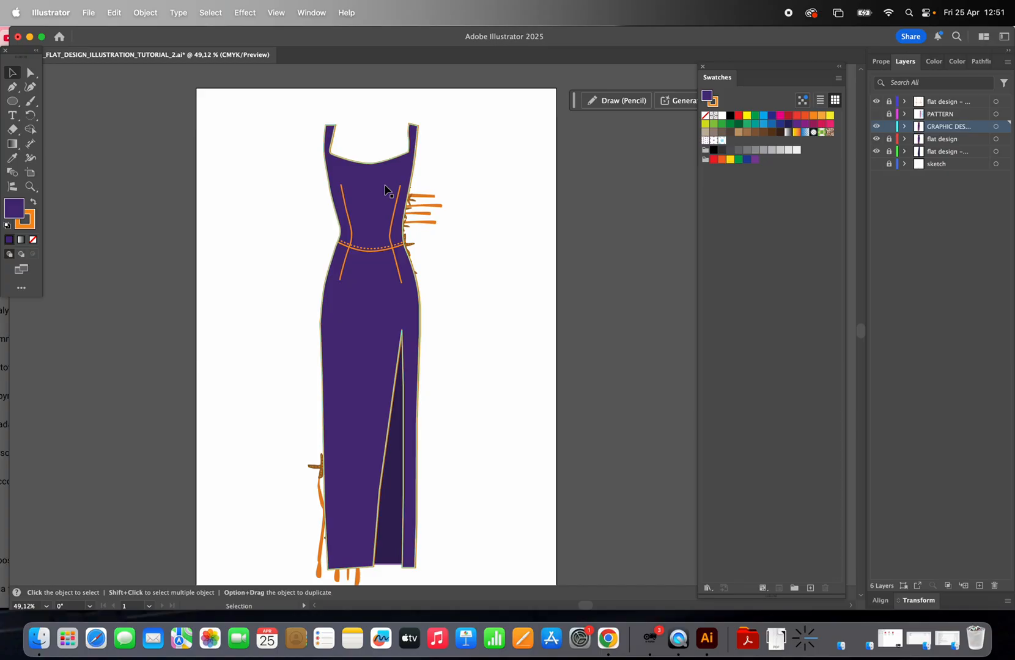
pyautogui.click(385, 190)
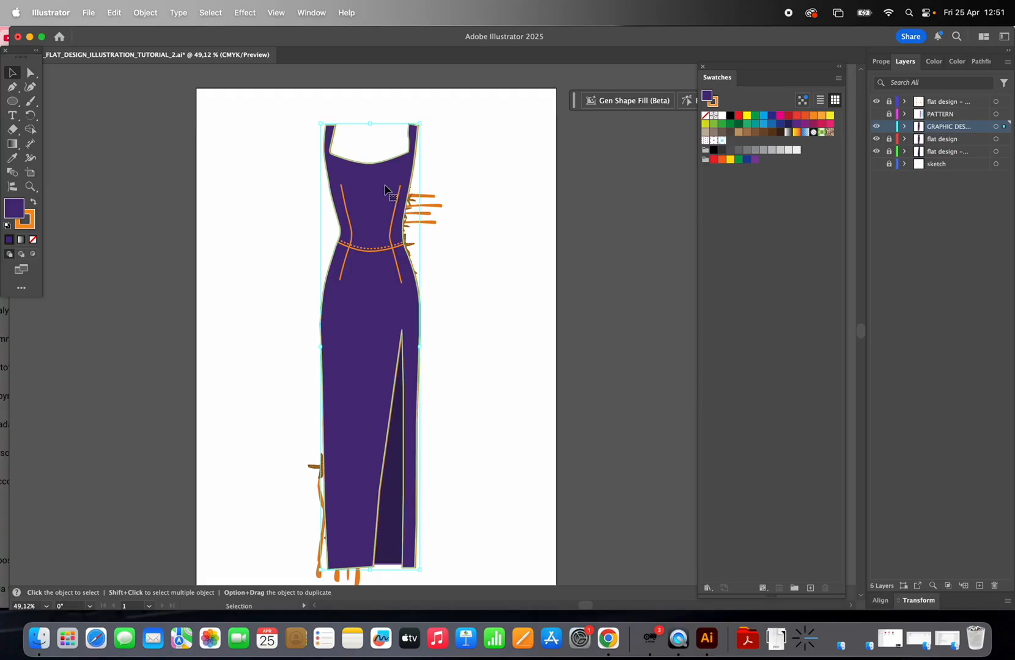
pyautogui.click(432, 208)
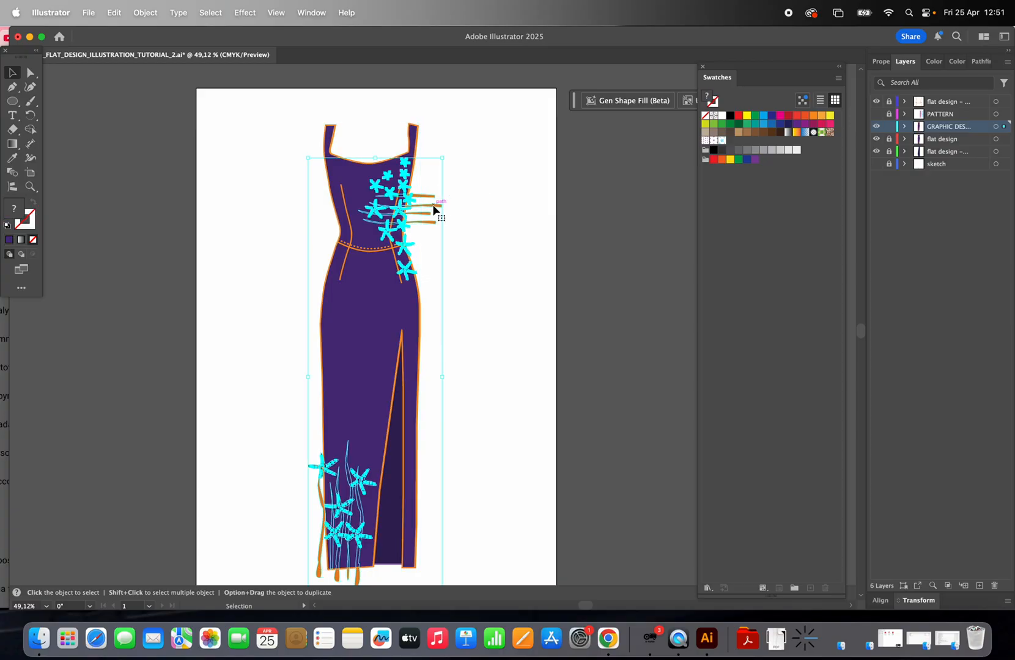
pyautogui.click(512, 226)
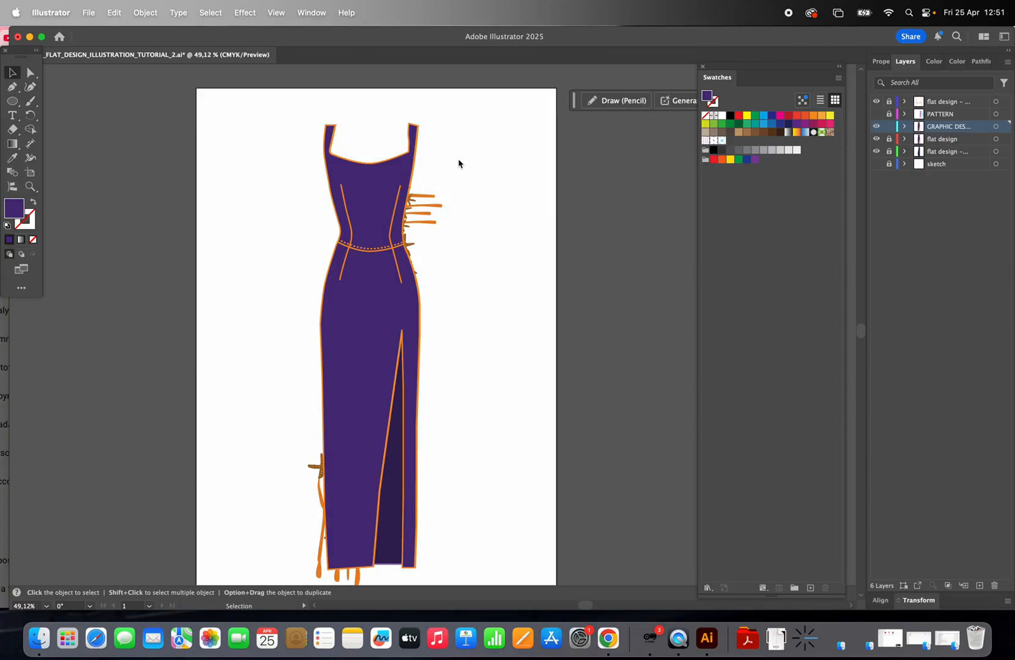
pyautogui.click(369, 195)
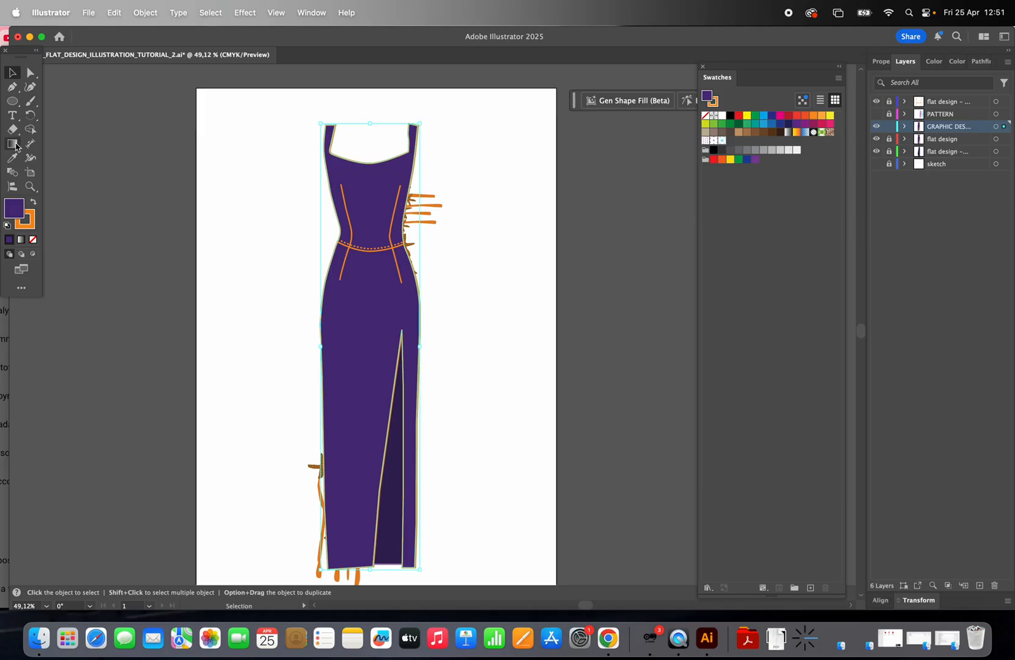
pyautogui.press('t')
pyautogui.moveTo(466, 140); pyautogui.dragTo(578, 200)
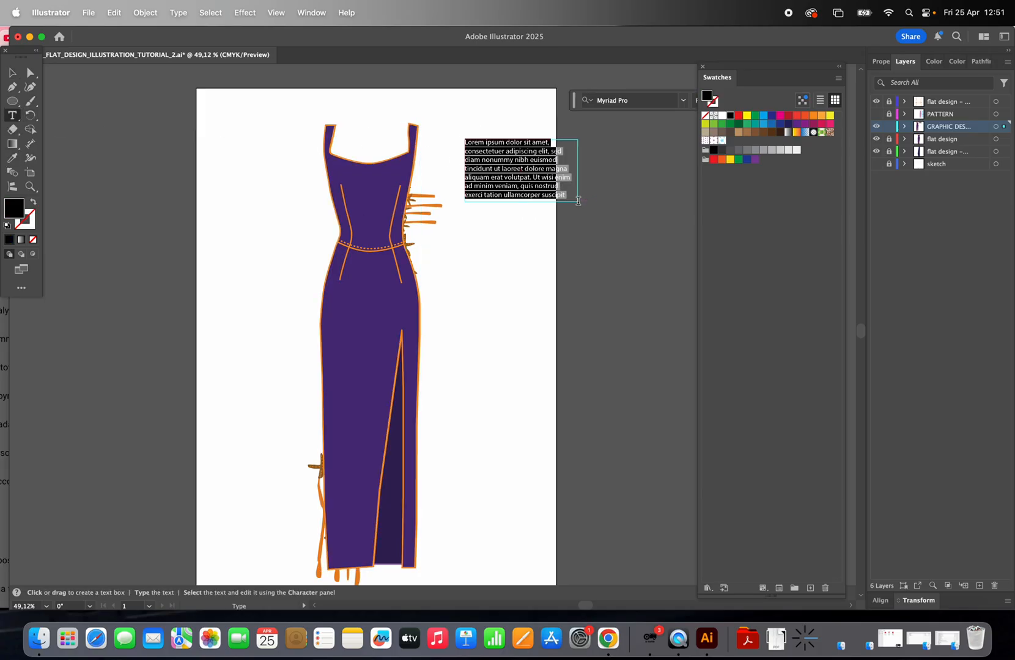
pyautogui.write('SHIFT')
pyautogui.press('Escape')
pyautogui.press('Delete')
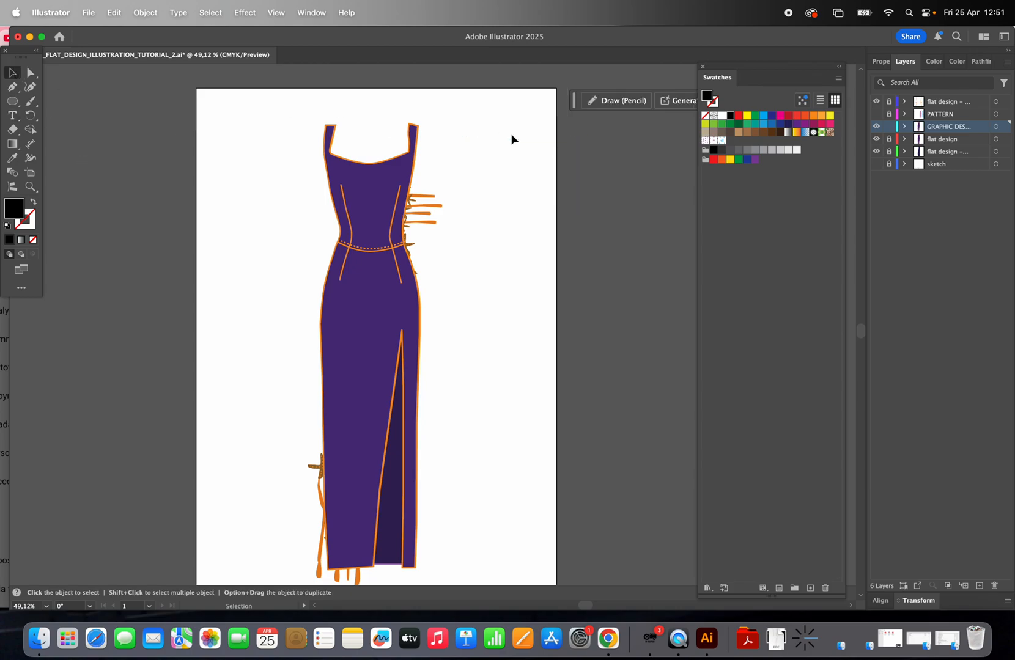
# Step: Make a clipping mask from the gown copy and the decoration group so the motifs stay inside the dress
pyautogui.click(396, 336)
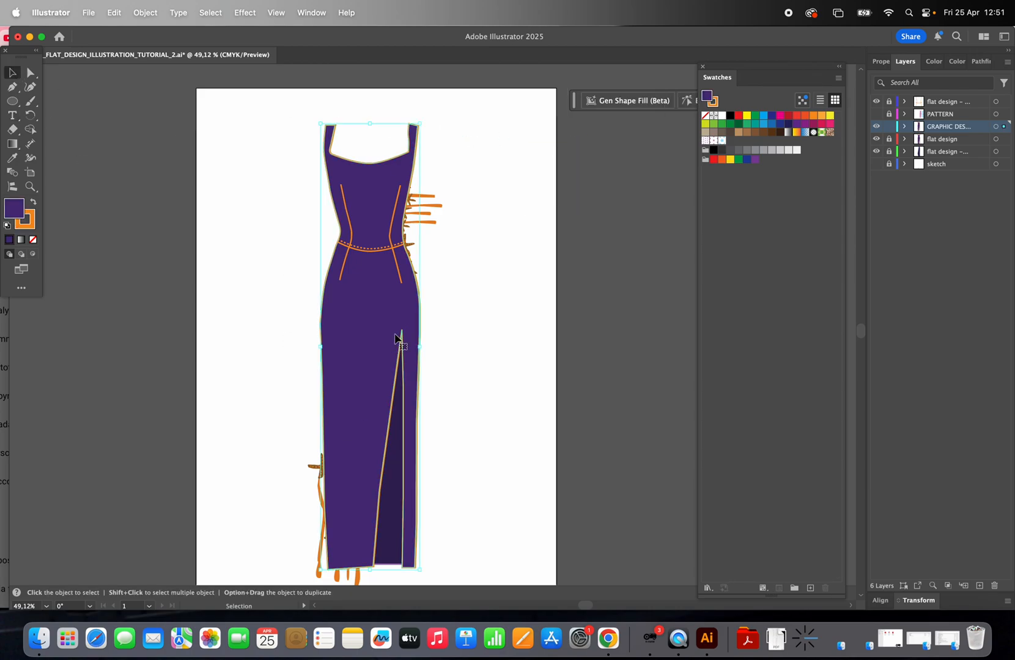
pyautogui.keyDown('shift'); pyautogui.click(440, 205); pyautogui.keyUp('shift')
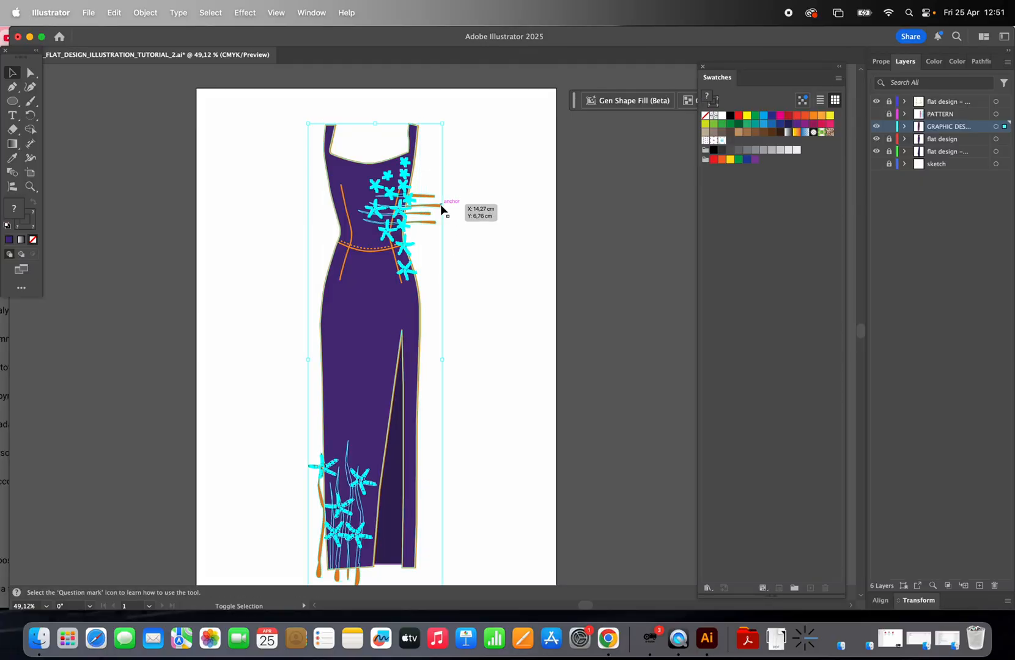
pyautogui.click(150, 13)
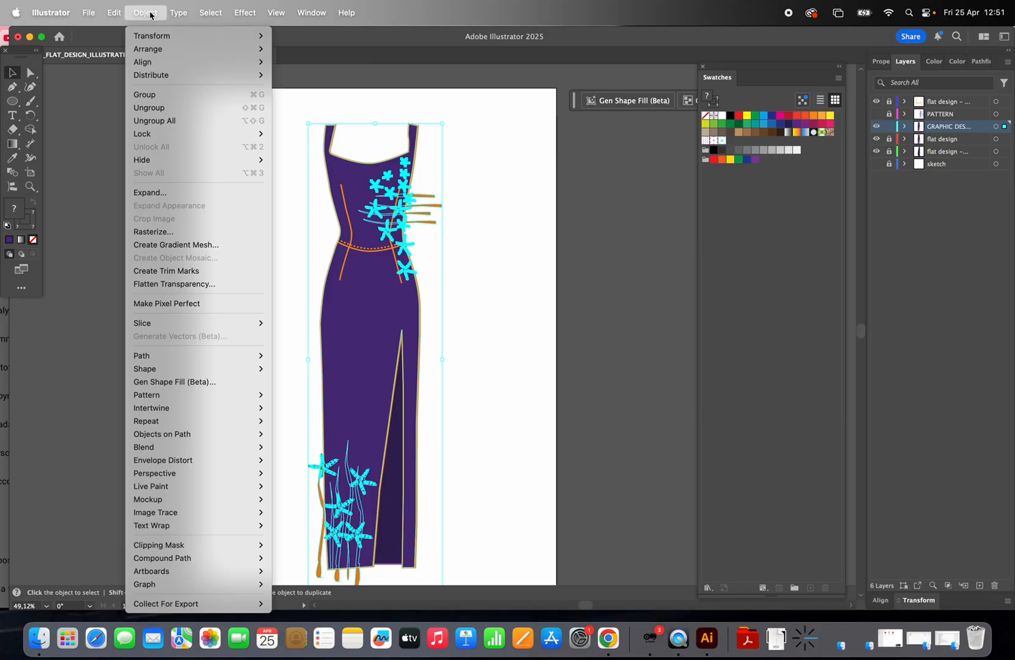
pyautogui.moveTo(185, 545)
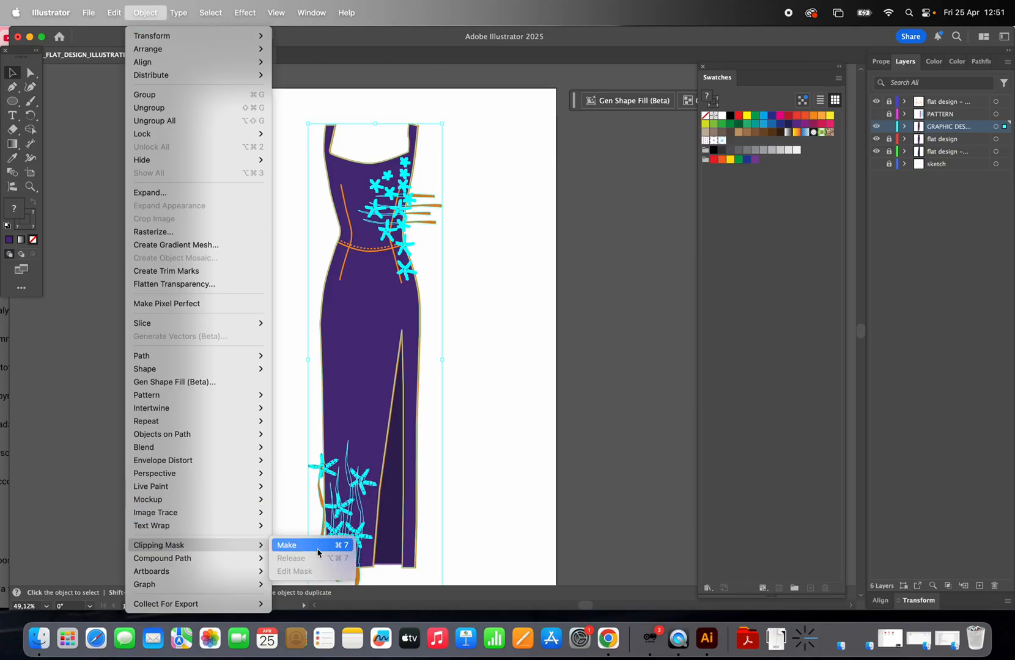
pyautogui.click(290, 545)
pyautogui.click(468, 363)
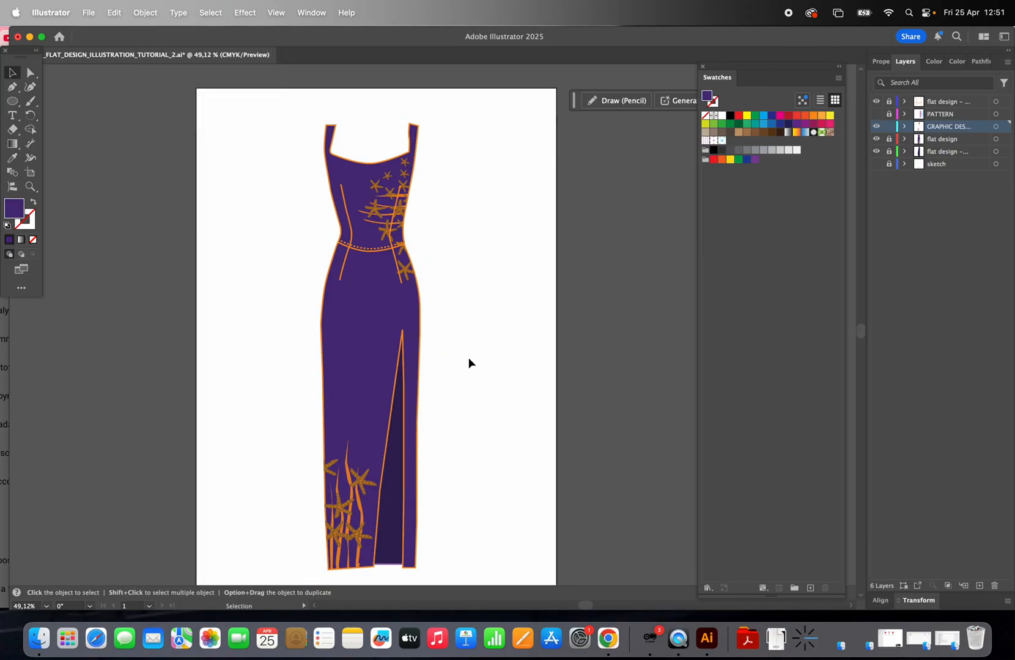
# Step: Zoom in to inspect the clipped motifs on the bodice and the skirt hem
pyautogui.click(30, 186)
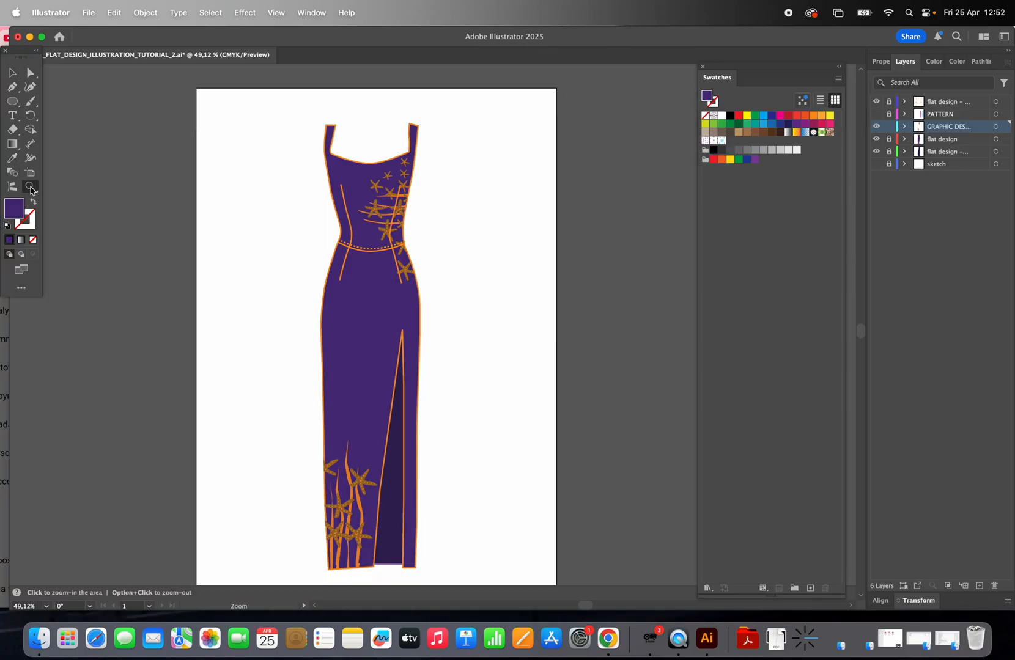
pyautogui.click(411, 231)
pyautogui.click(410, 292)
pyautogui.click(439, 340)
pyautogui.click(438, 340)
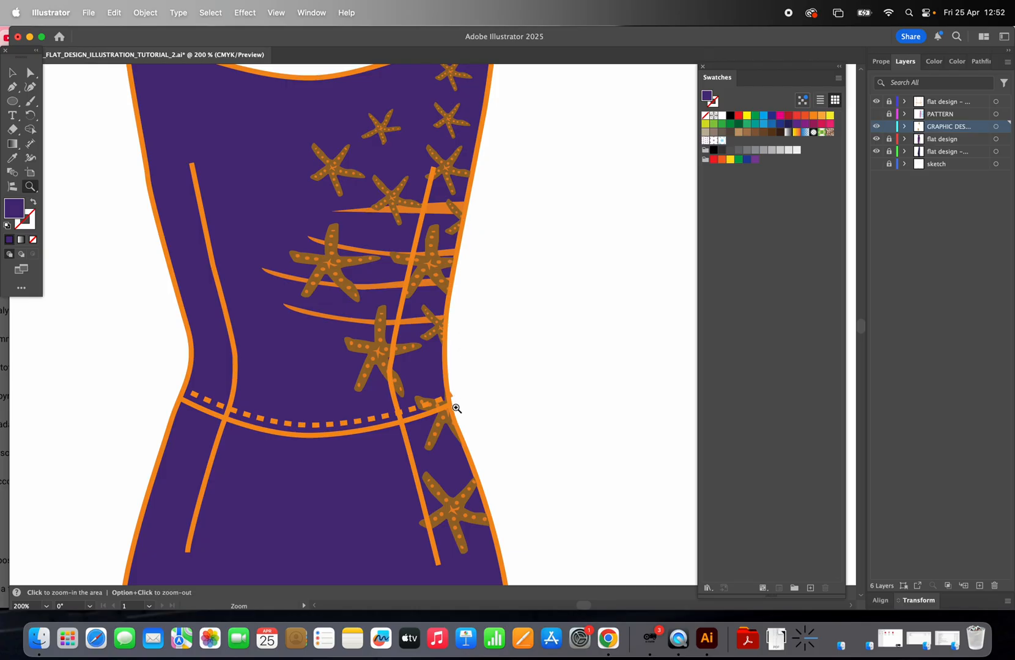
pyautogui.keyDown('alt'); pyautogui.click(392, 352); pyautogui.keyUp('alt')
pyautogui.keyDown('alt'); pyautogui.click(392, 352); pyautogui.keyUp('alt')
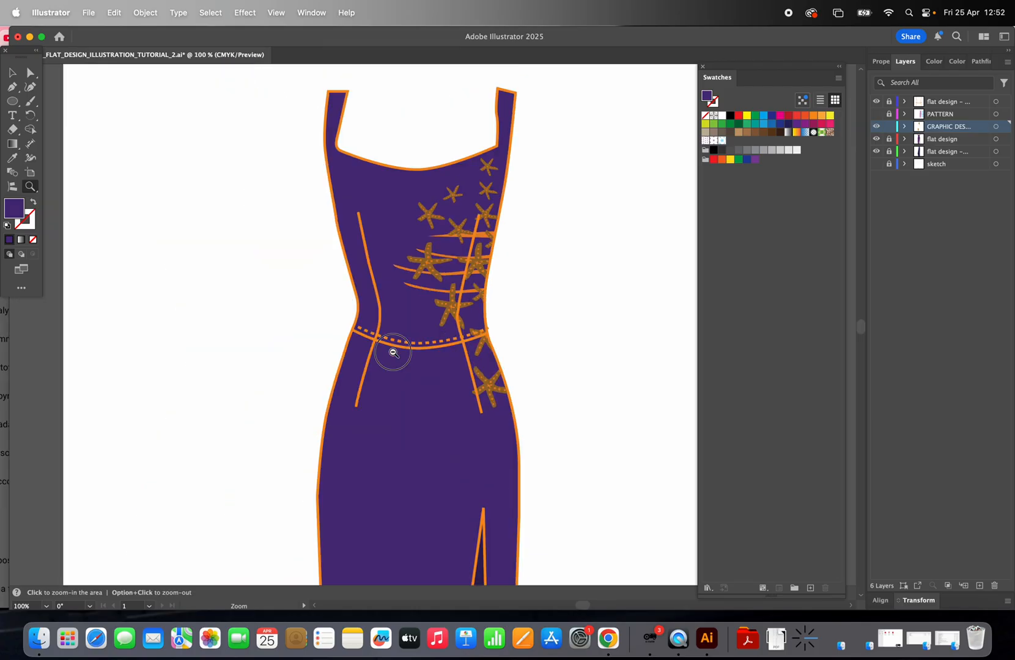
pyautogui.keyDown('alt'); pyautogui.click(394, 353); pyautogui.keyUp('alt')
pyautogui.scroll(-5, 394, 352)
pyautogui.click(465, 446)
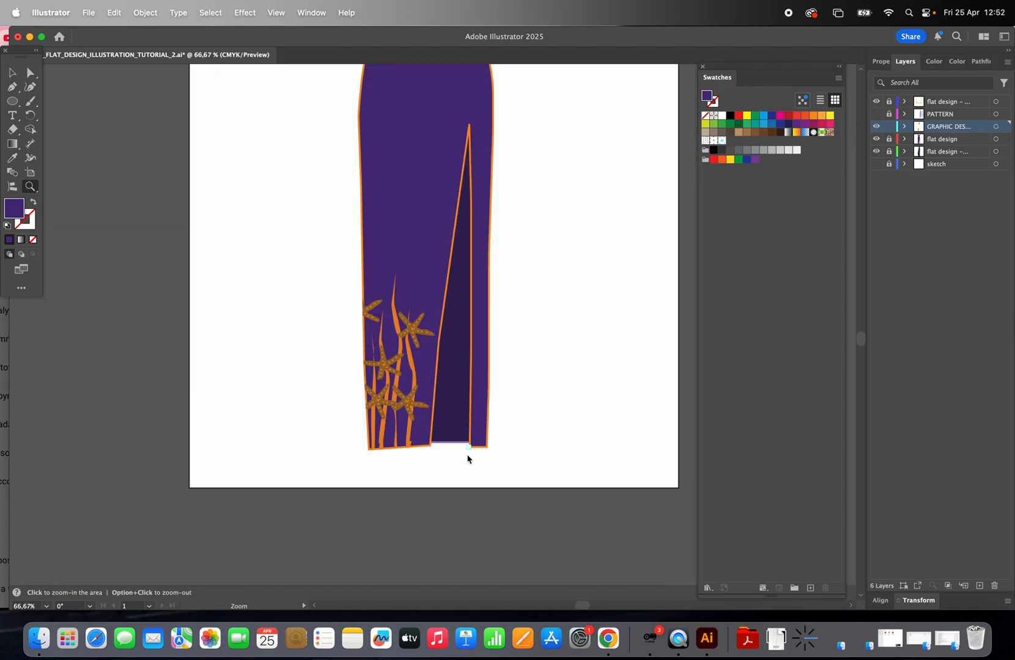
pyautogui.click(426, 329)
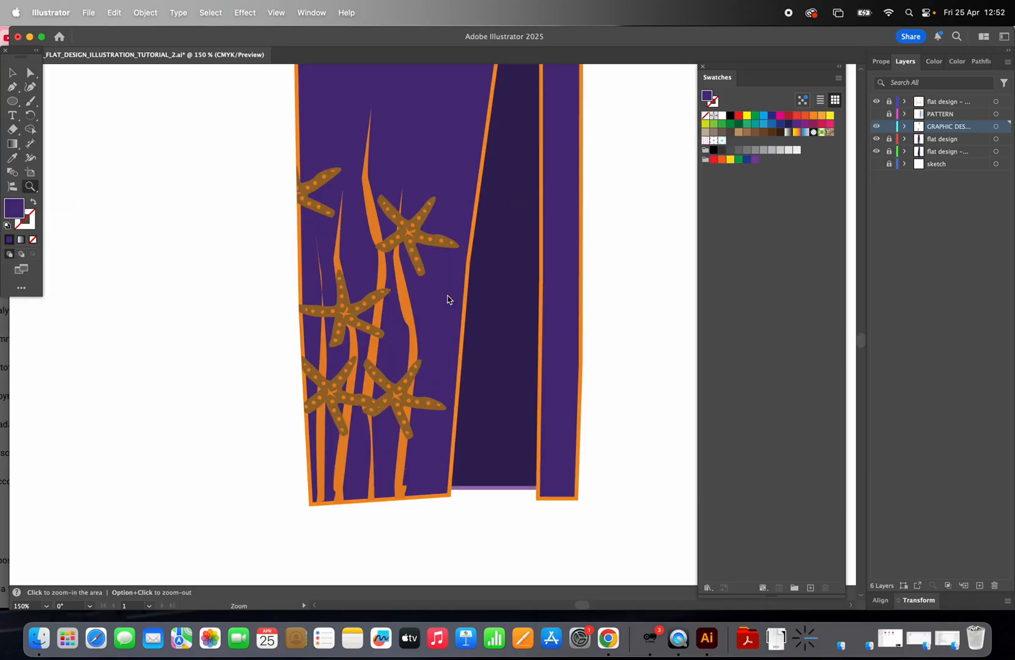
# Step: Review the clipped starfish and seaweed motifs across the entire gown, from the bodice and waistband down to the skirt hem
pyautogui.rightClick(469, 280)
pyautogui.click(459, 230)
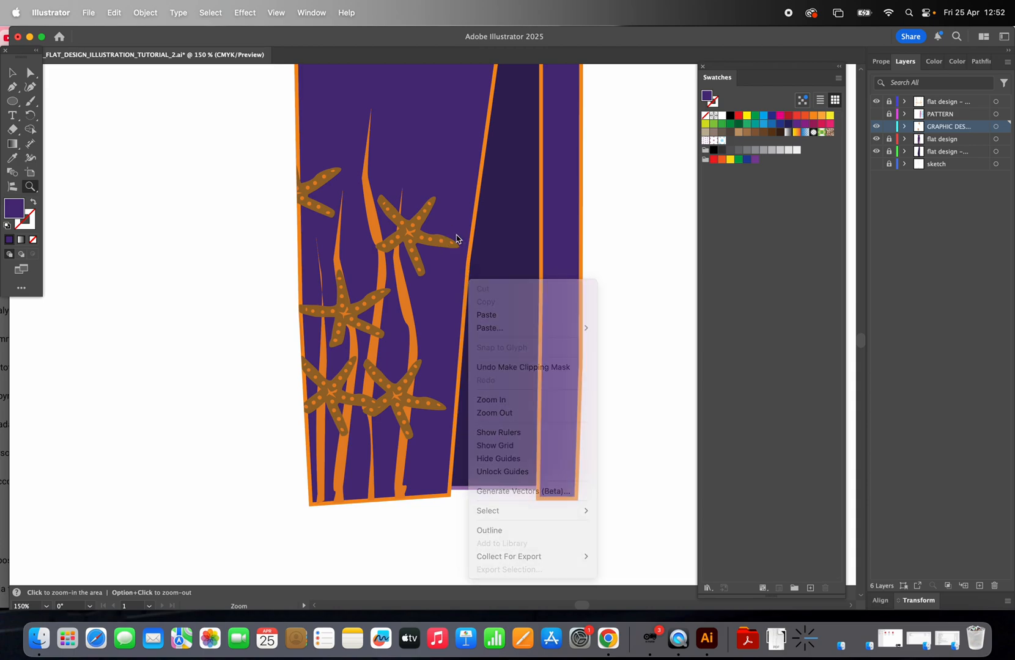
pyautogui.keyDown('alt'); pyautogui.click(458, 229); pyautogui.keyUp('alt')
pyautogui.keyDown('alt'); pyautogui.click(458, 229); pyautogui.keyUp('alt')
pyautogui.keyDown('alt'); pyautogui.click(458, 229); pyautogui.keyUp('alt')
pyautogui.keyDown('alt'); pyautogui.click(459, 230); pyautogui.keyUp('alt')
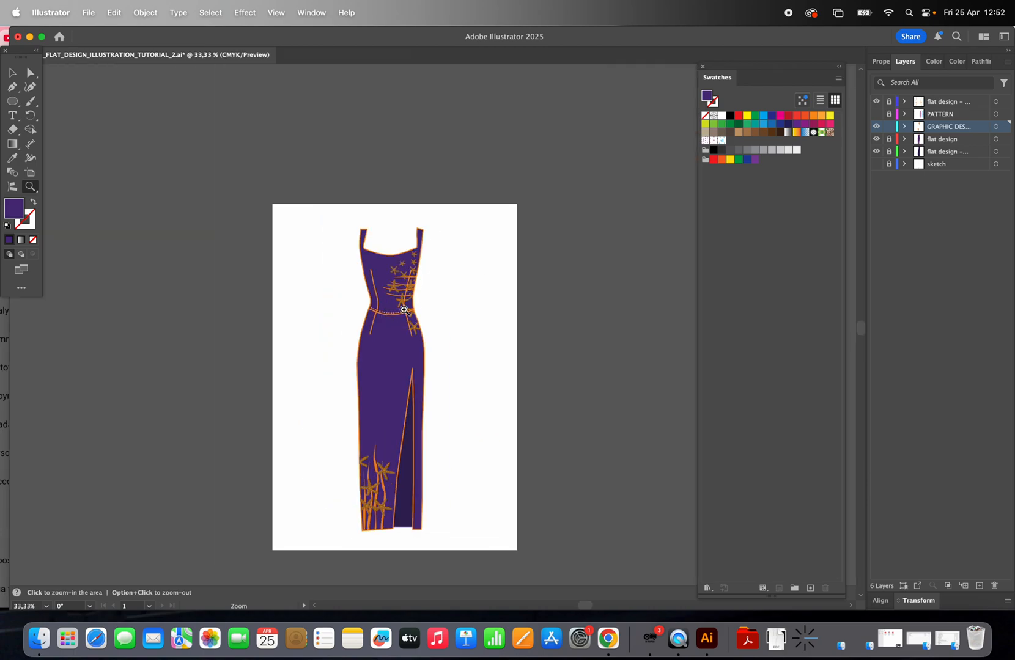
pyautogui.click(409, 310)
pyautogui.click(439, 311)
pyautogui.click(446, 318)
pyautogui.scroll(-10, 449, 346)
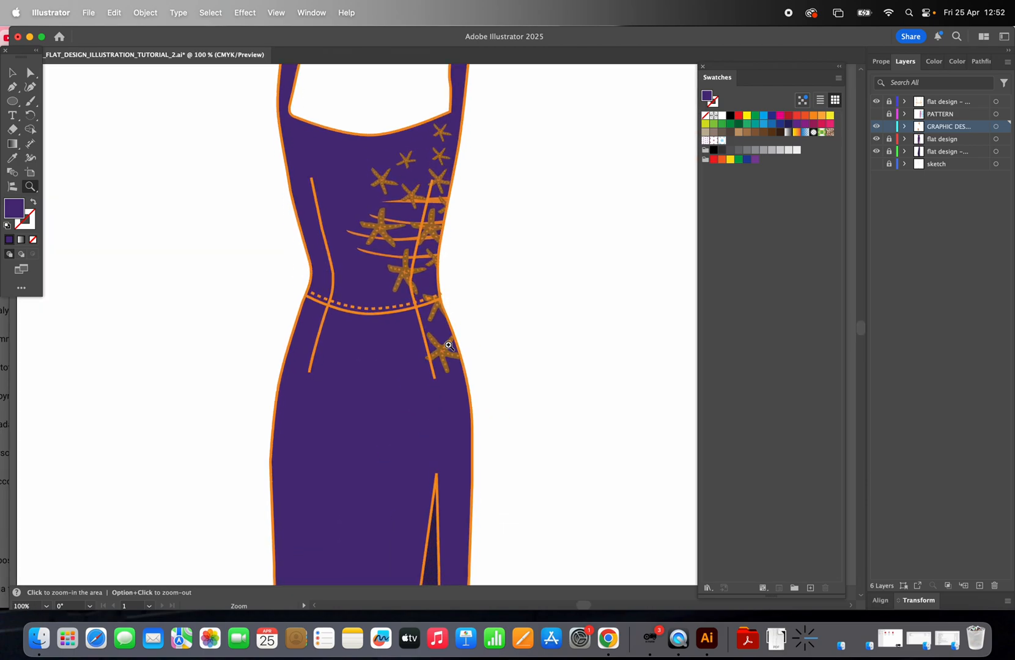
pyautogui.scroll(-6, 449, 346)
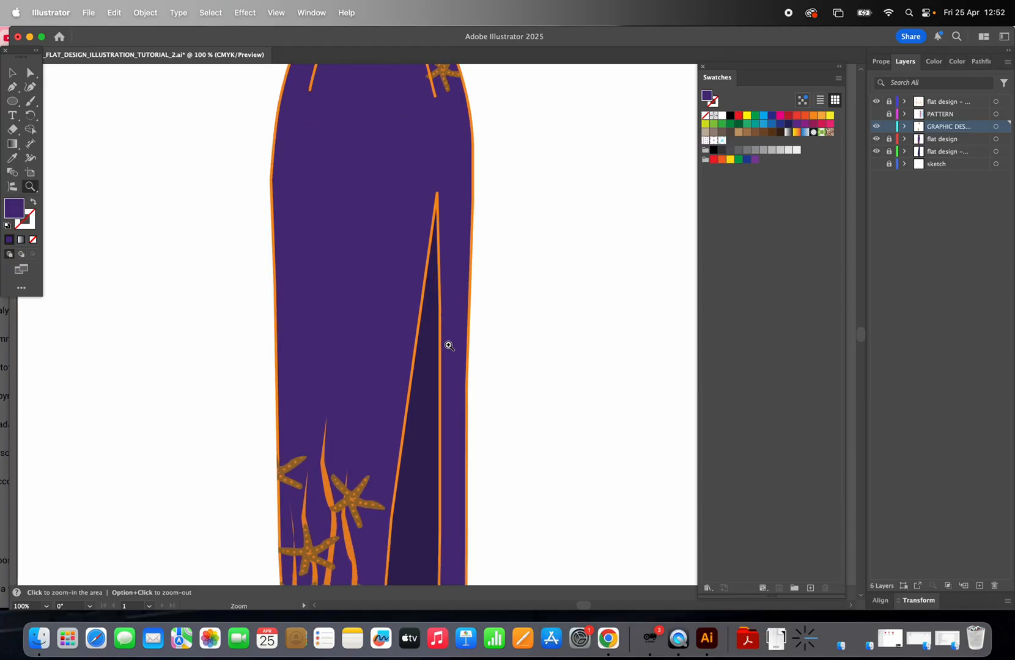
pyautogui.scroll(5, 449, 346)
pyautogui.scroll(5, 449, 348)
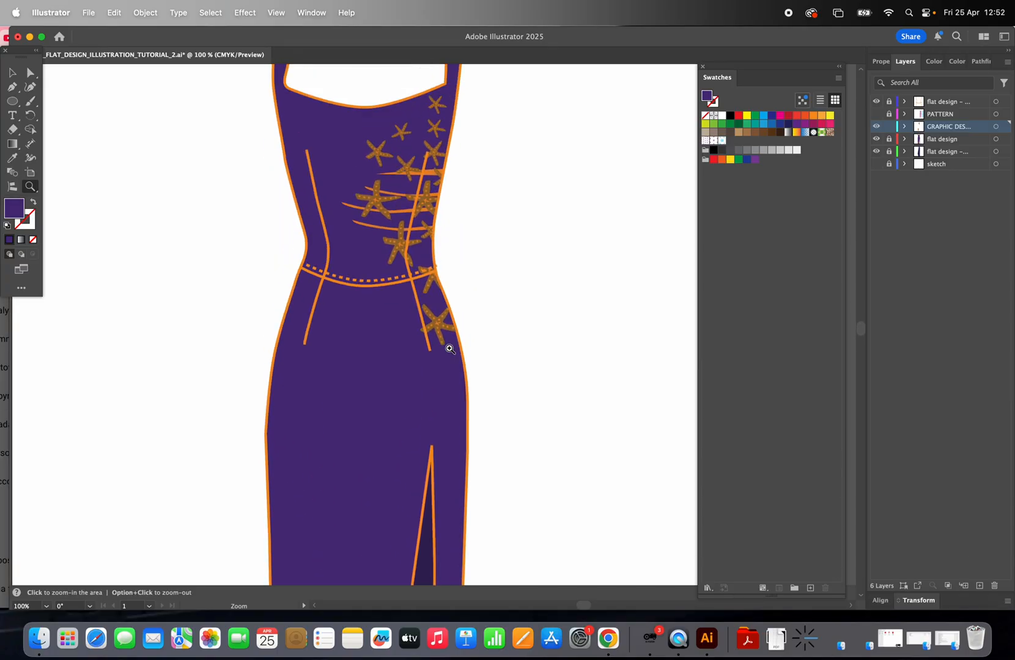
pyautogui.keyDown('alt'); pyautogui.click(448, 346); pyautogui.keyUp('alt')
pyautogui.keyDown('alt'); pyautogui.click(449, 346); pyautogui.keyUp('alt')
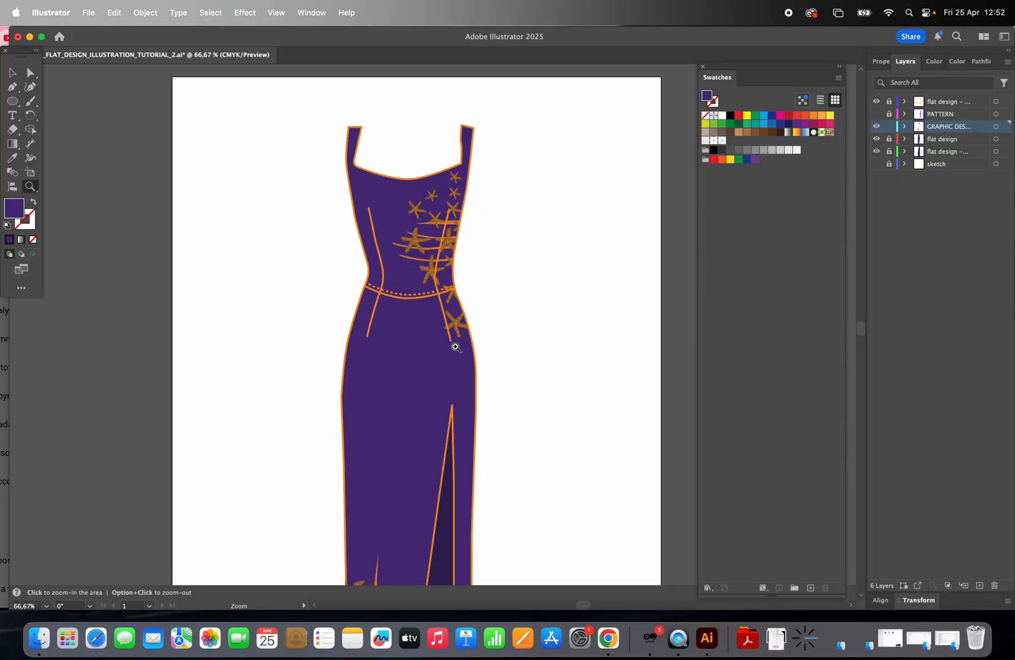
pyautogui.click(456, 350)
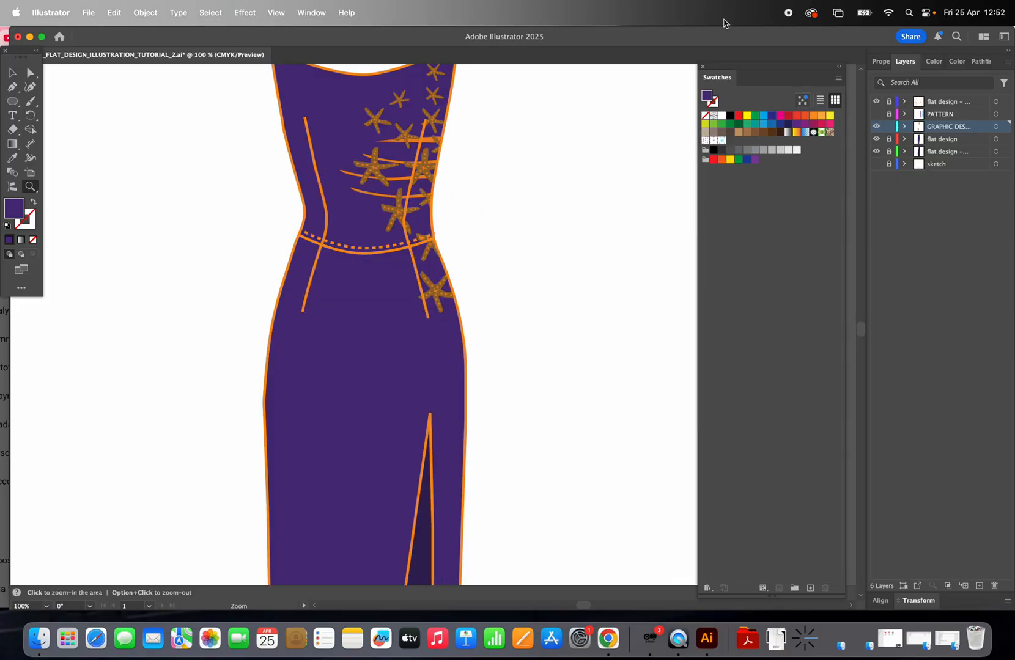